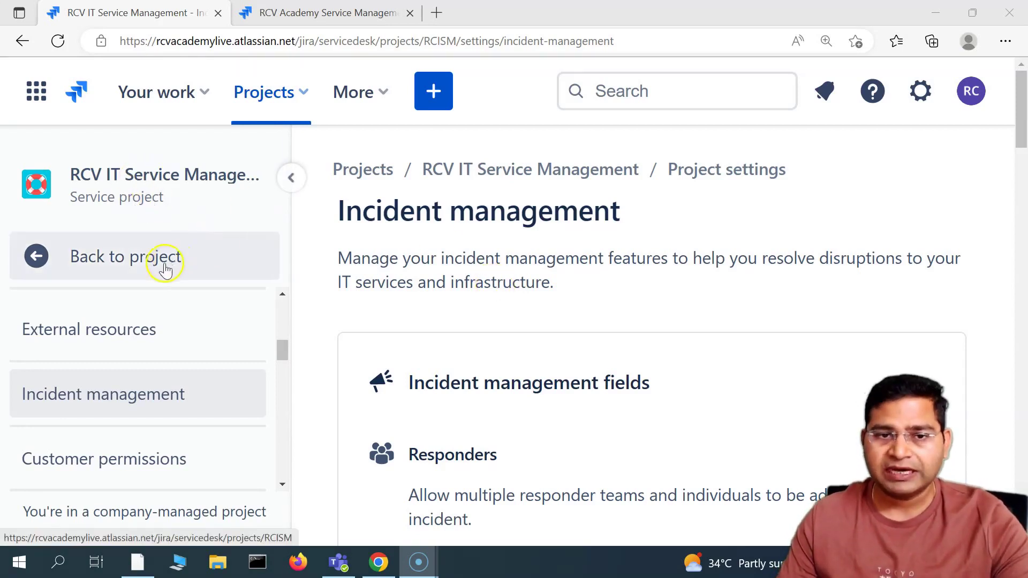
Return to the RCV IT Service Management project and scroll its sidebar down toward Project settings.
click(63, 261)
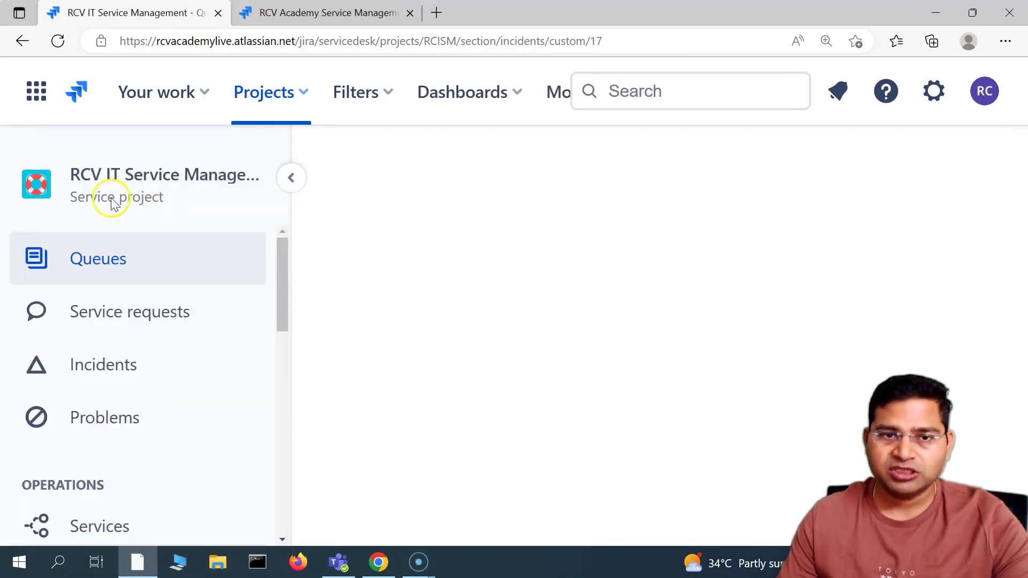
scroll(166, 458, down, 8)
scroll(168, 458, down, 1)
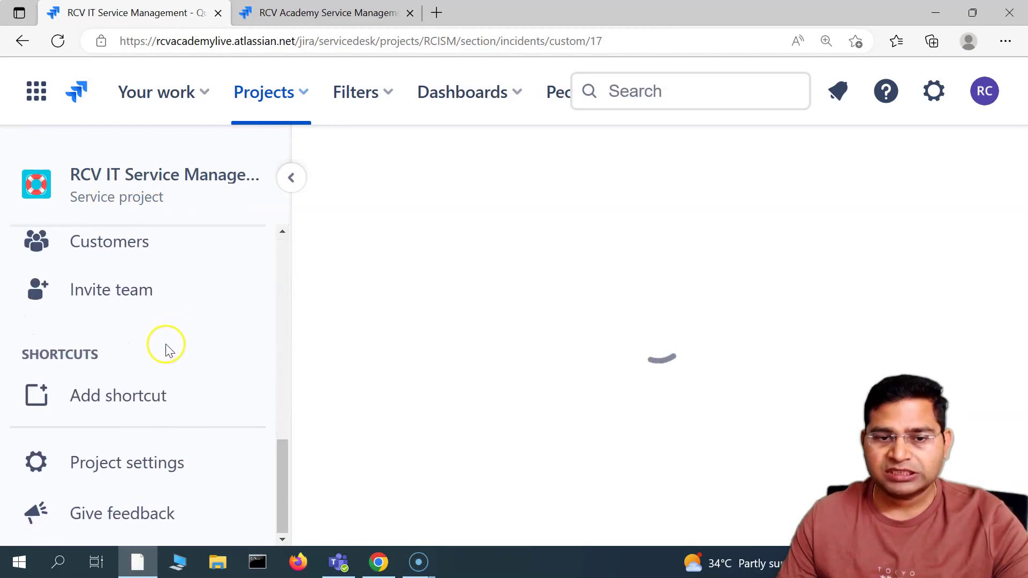
Go from the project settings Details page to the Incident management settings.
click(137, 463)
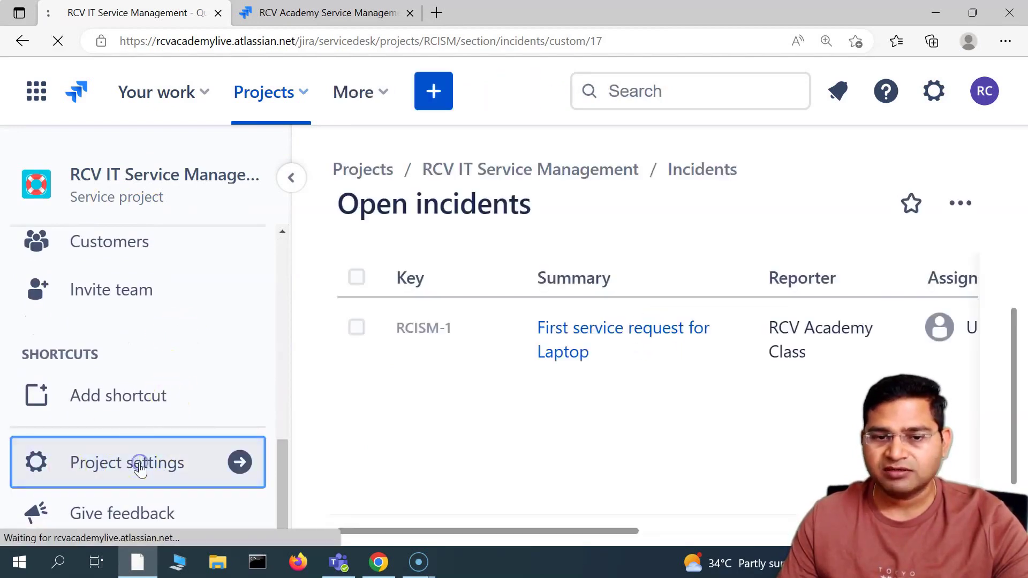
click(172, 390)
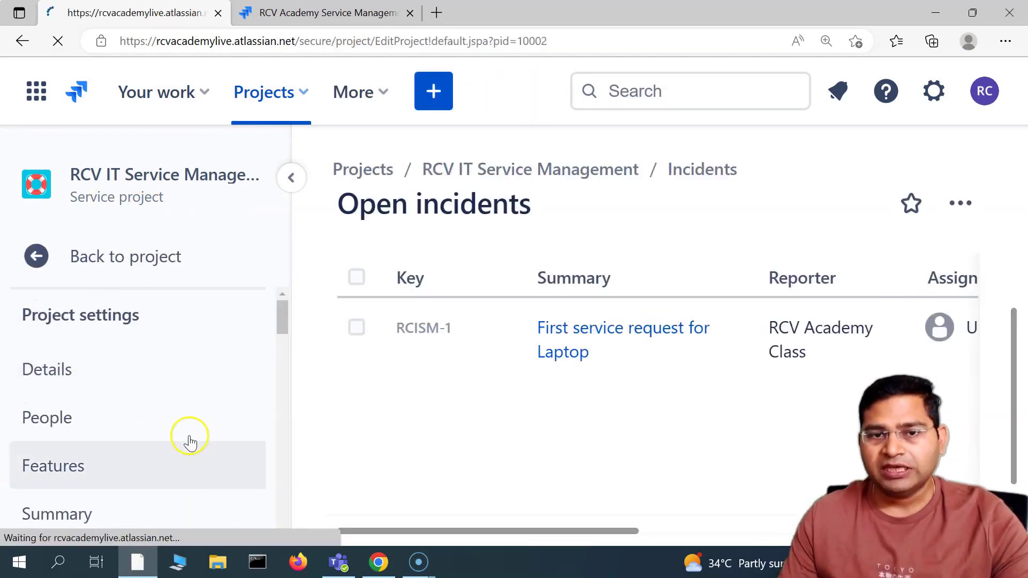
scroll(189, 439, down, 4)
scroll(97, 436, down, 2)
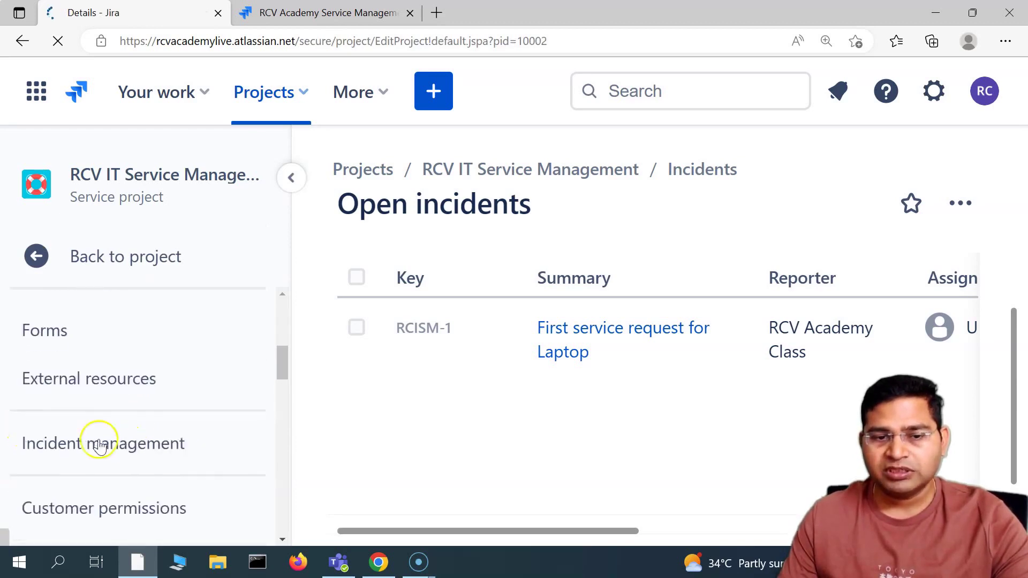
scroll(182, 449, down, 5)
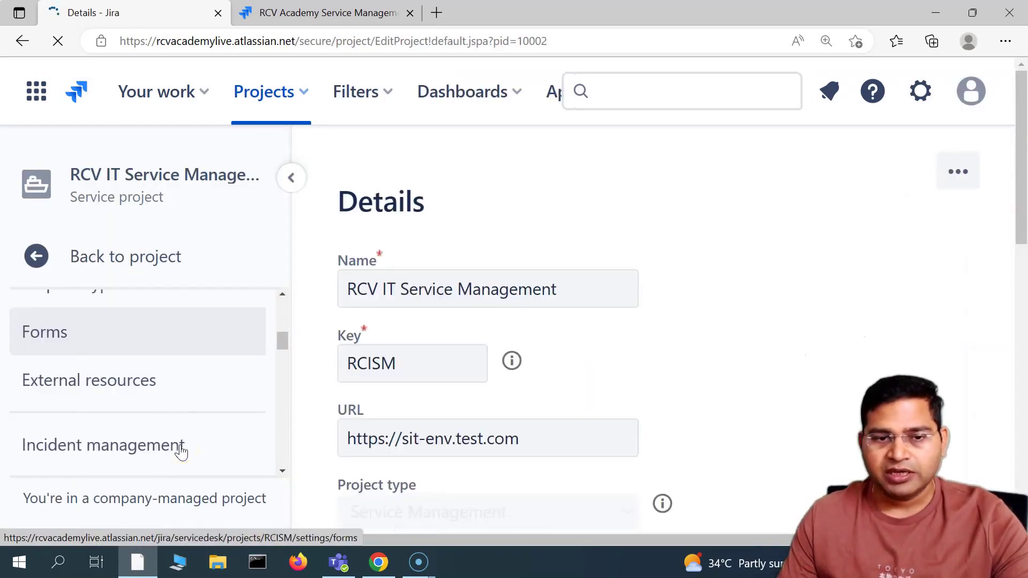
scroll(107, 407, down, 1)
scroll(193, 399, down, 5)
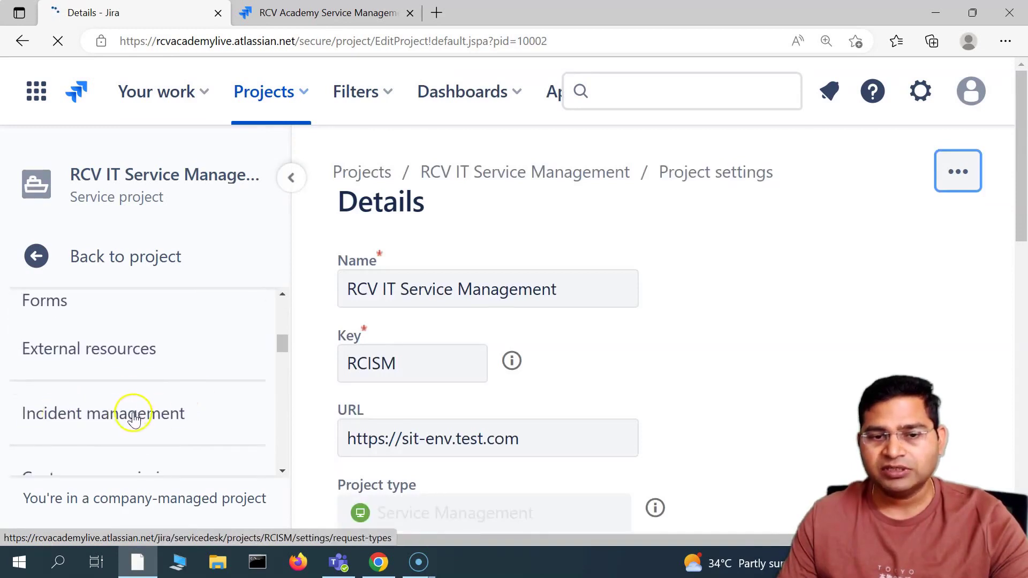
scroll(175, 433, down, 5)
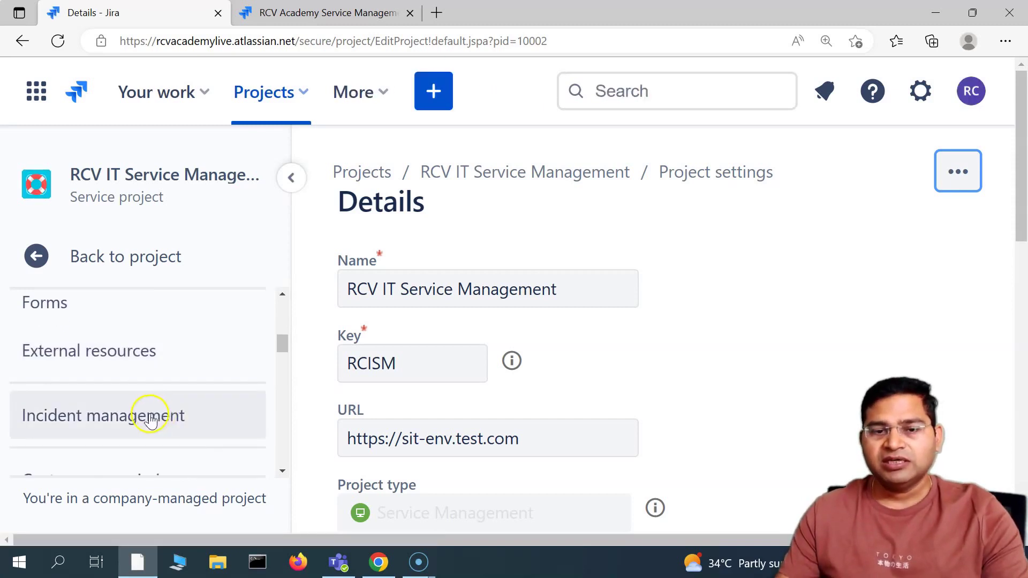
scroll(150, 418, down, 1)
click(153, 407)
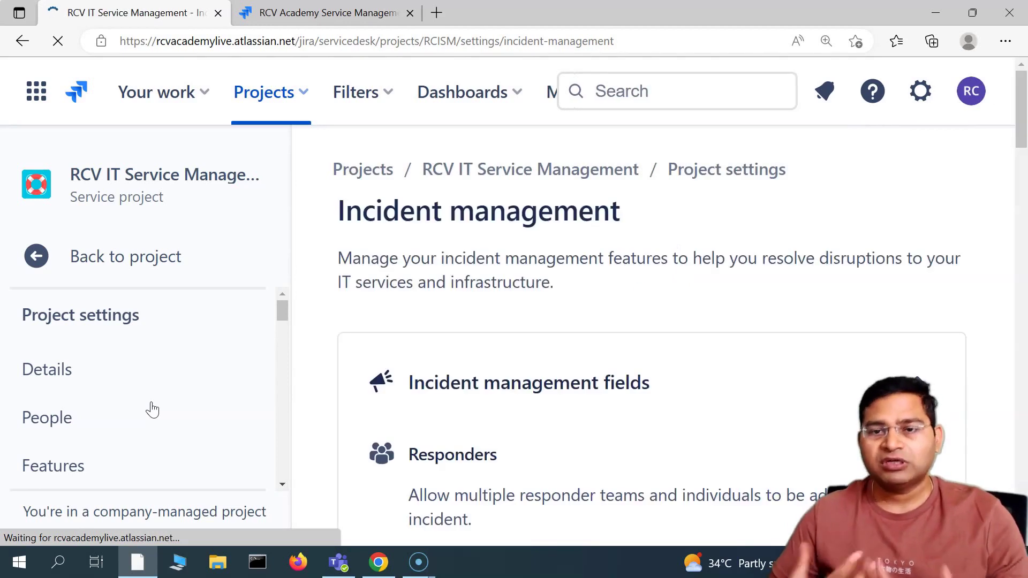
Collapse the project sidebar so the Incident management fields span the full page.
scroll(460, 310, down, 2)
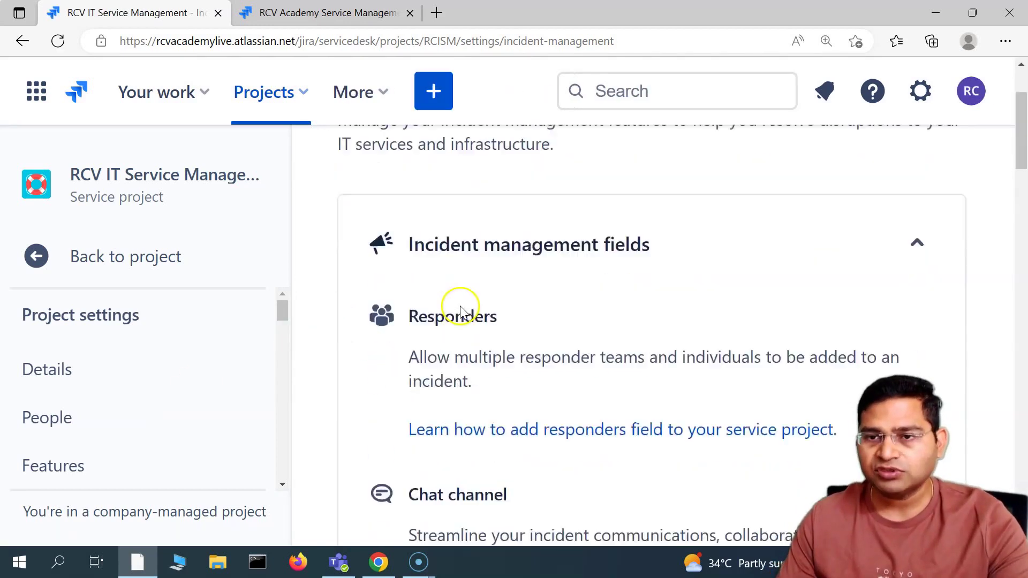
scroll(461, 310, down, 3)
scroll(460, 307, up, 3)
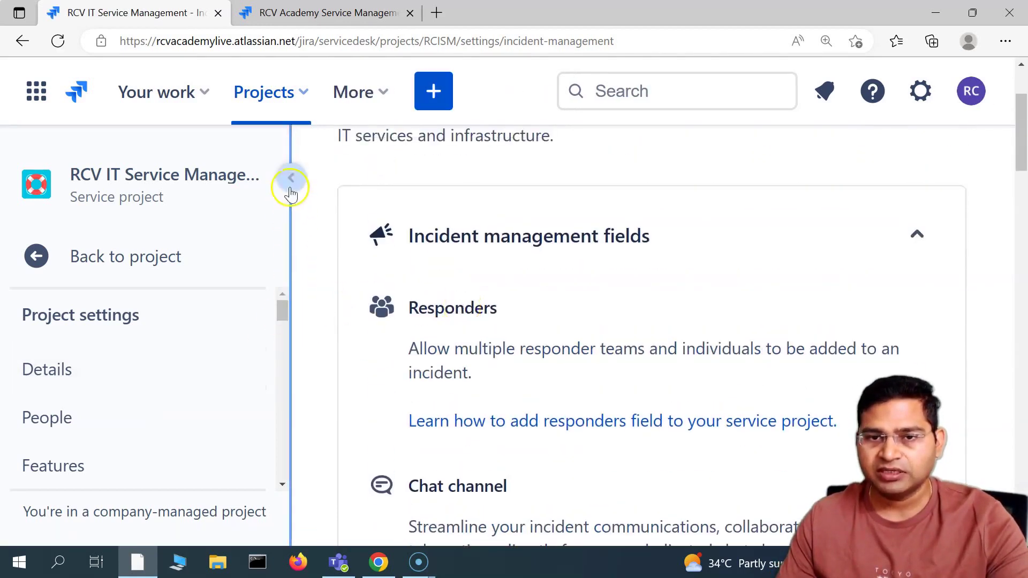
click(291, 176)
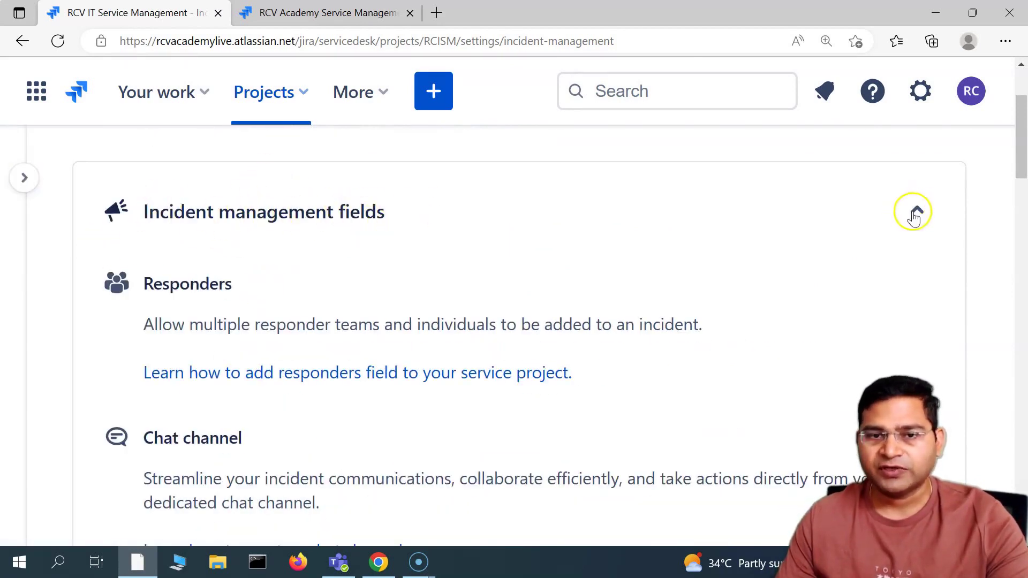
Highlight the Responders heading and then part of its description.
scroll(344, 264, down, 1)
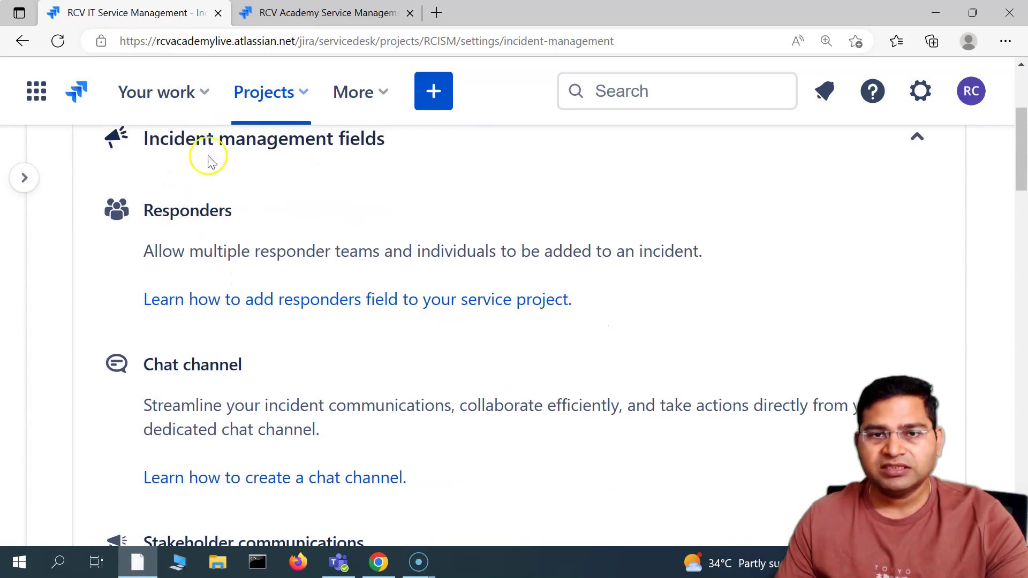
drag(142, 210, 235, 213)
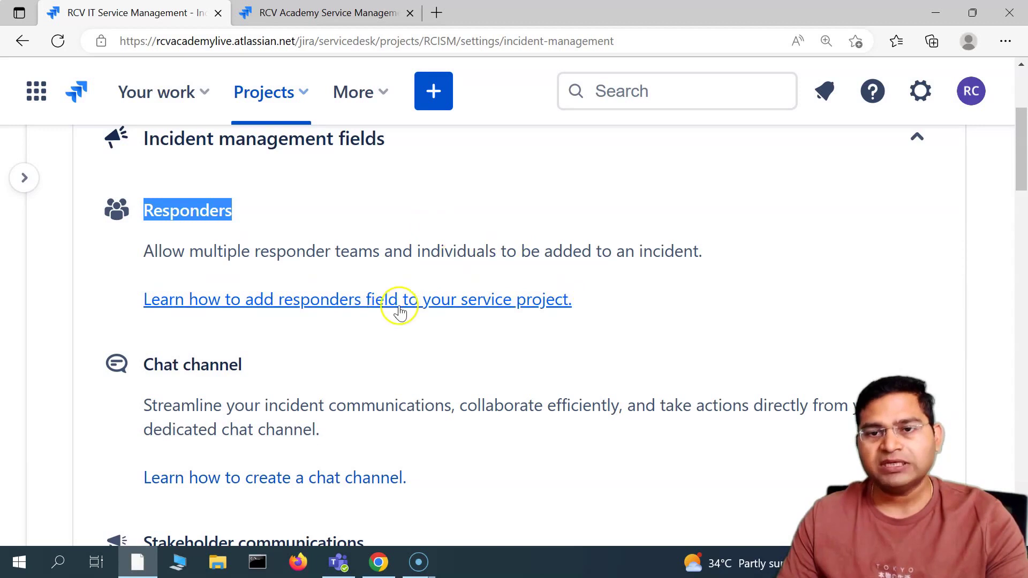
click(377, 249)
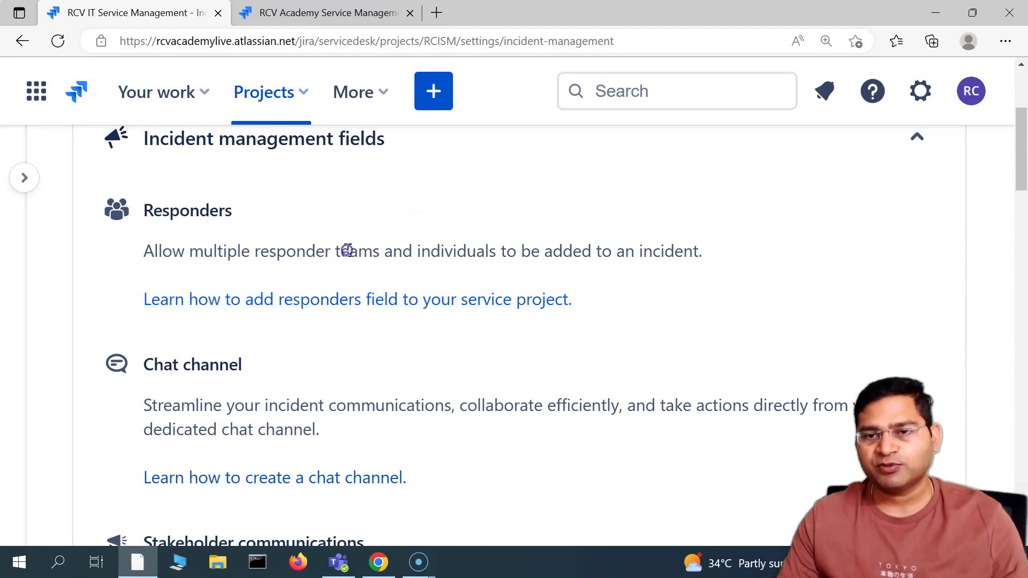
drag(347, 250, 483, 250)
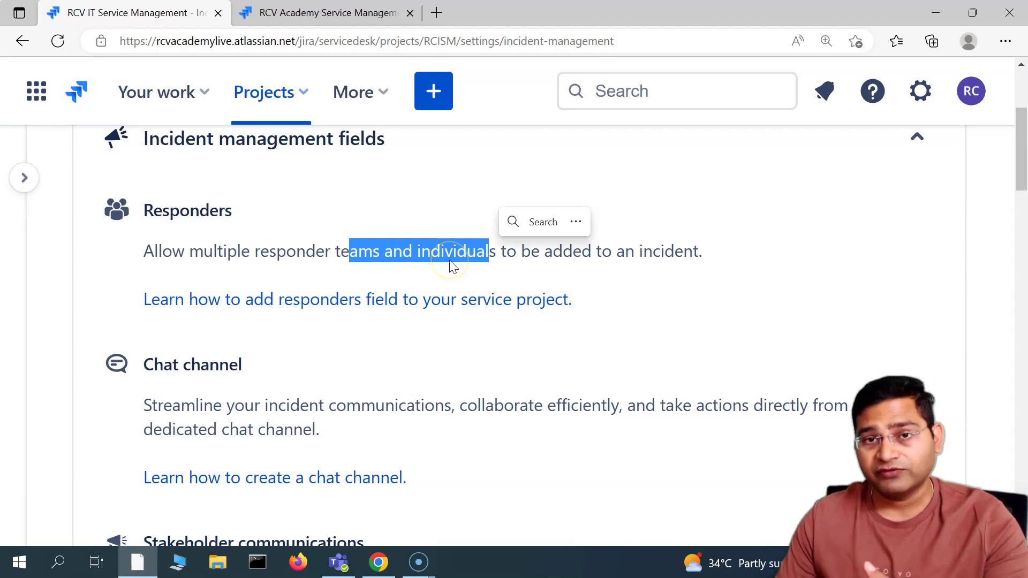
click(236, 232)
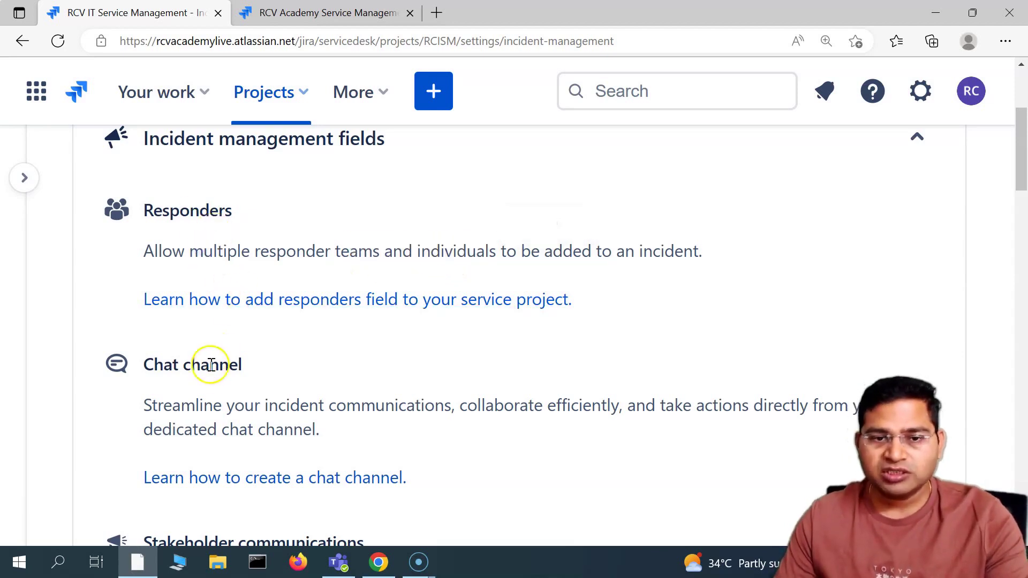
scroll(161, 336, down, 1)
drag(137, 278, 349, 353)
click(207, 338)
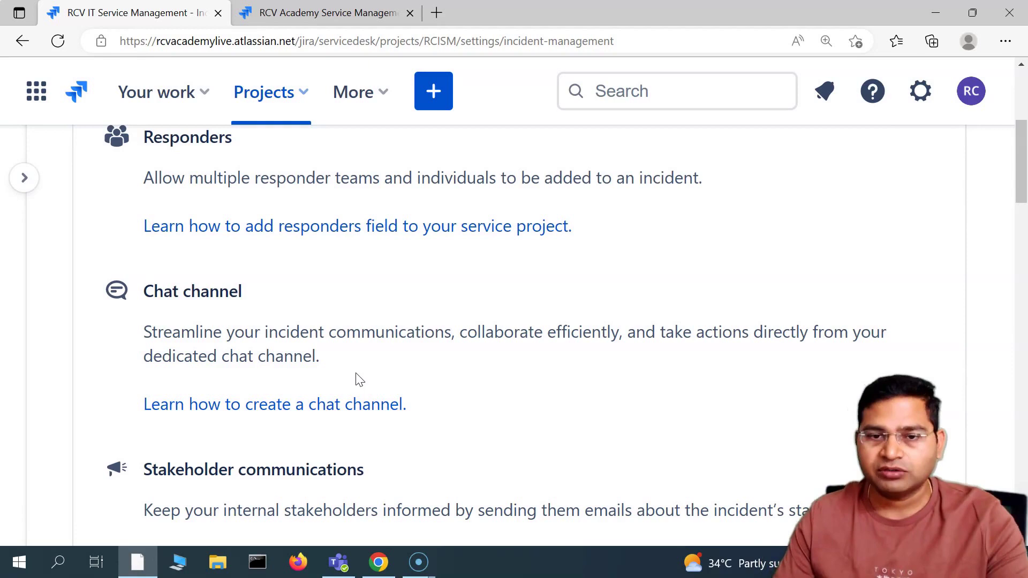
drag(278, 333, 428, 385)
click(282, 332)
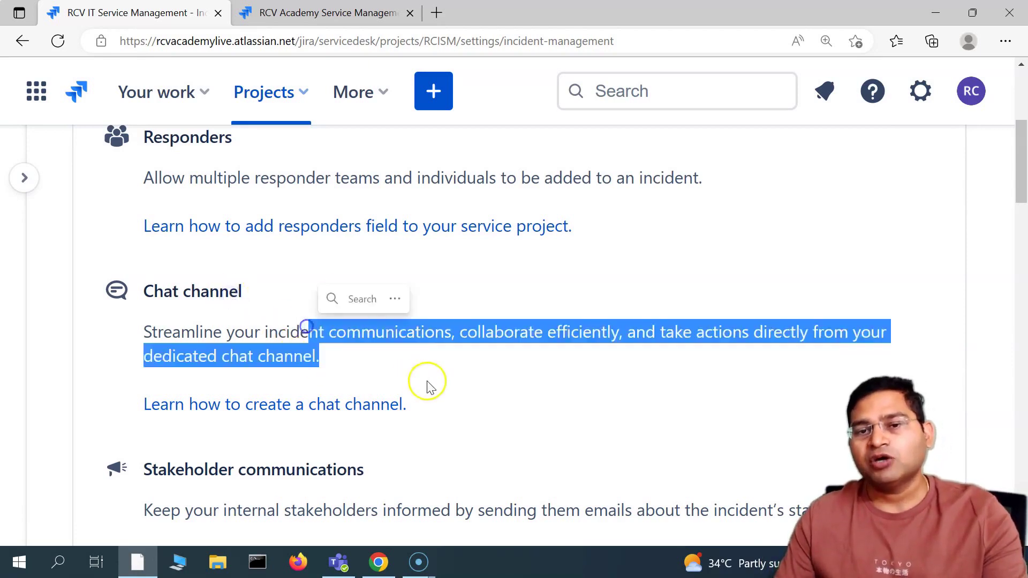
scroll(413, 377, down, 2)
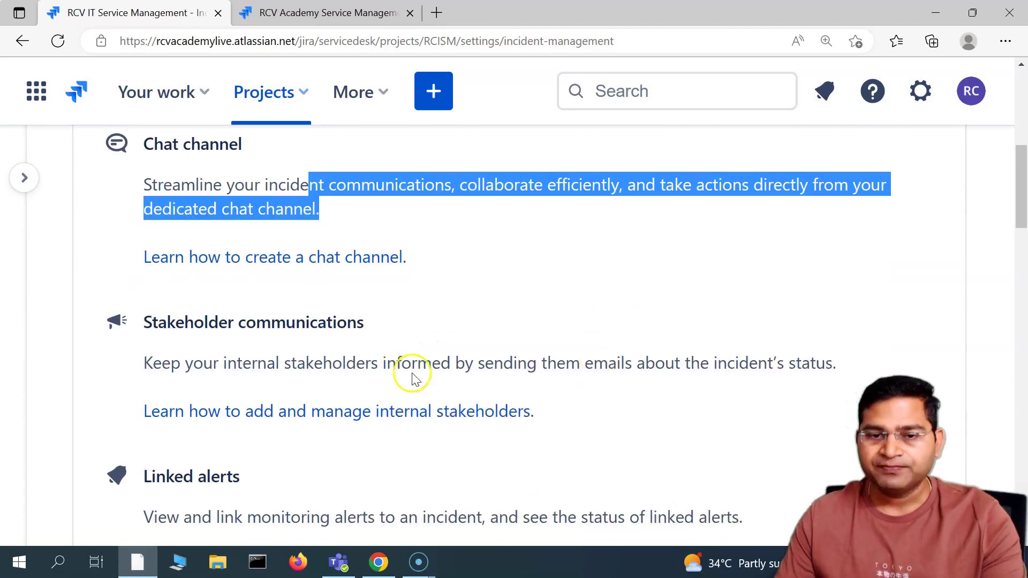
drag(209, 322, 566, 364)
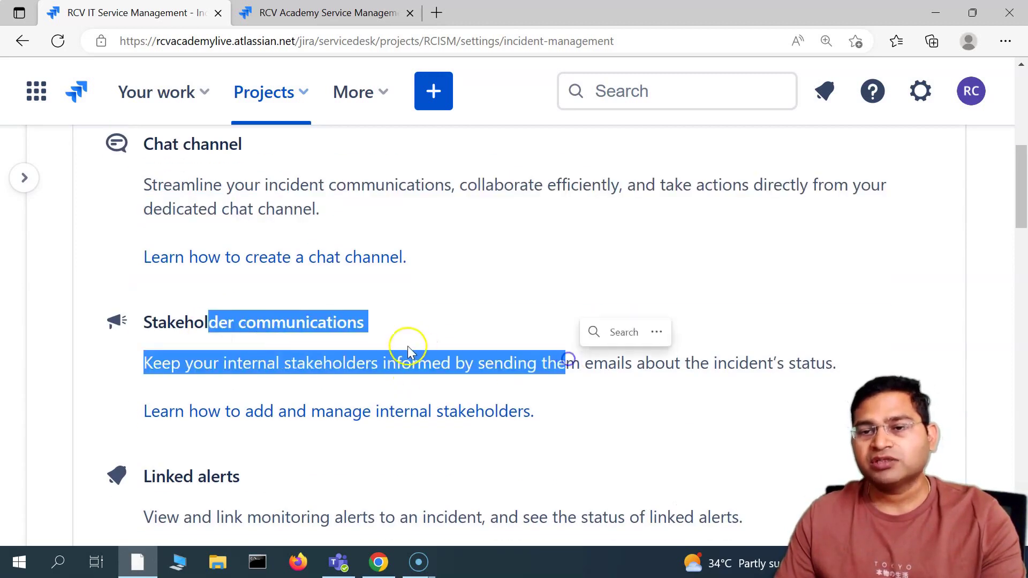
click(406, 349)
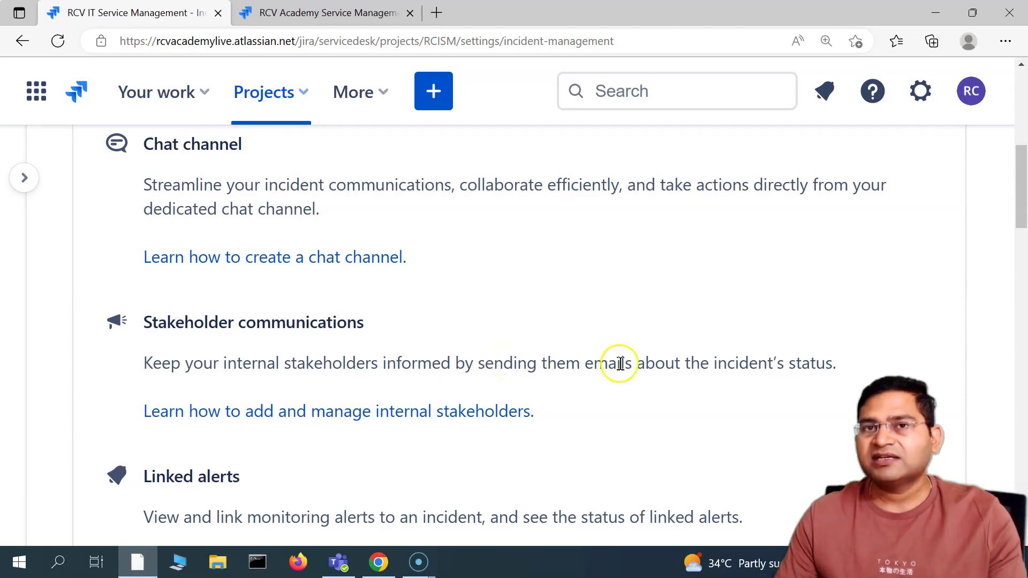
scroll(326, 358, down, 3)
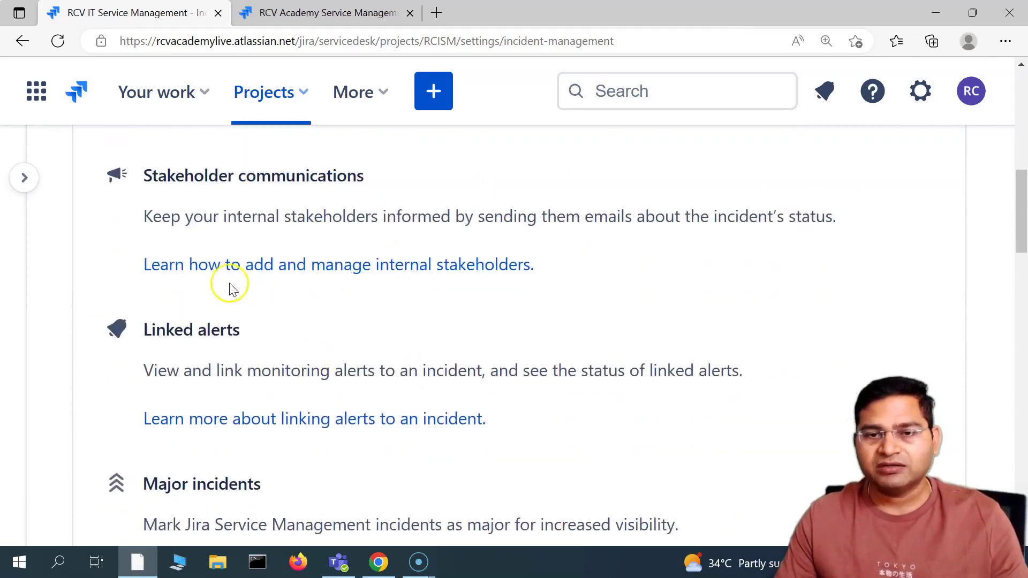
scroll(491, 370, down, 1)
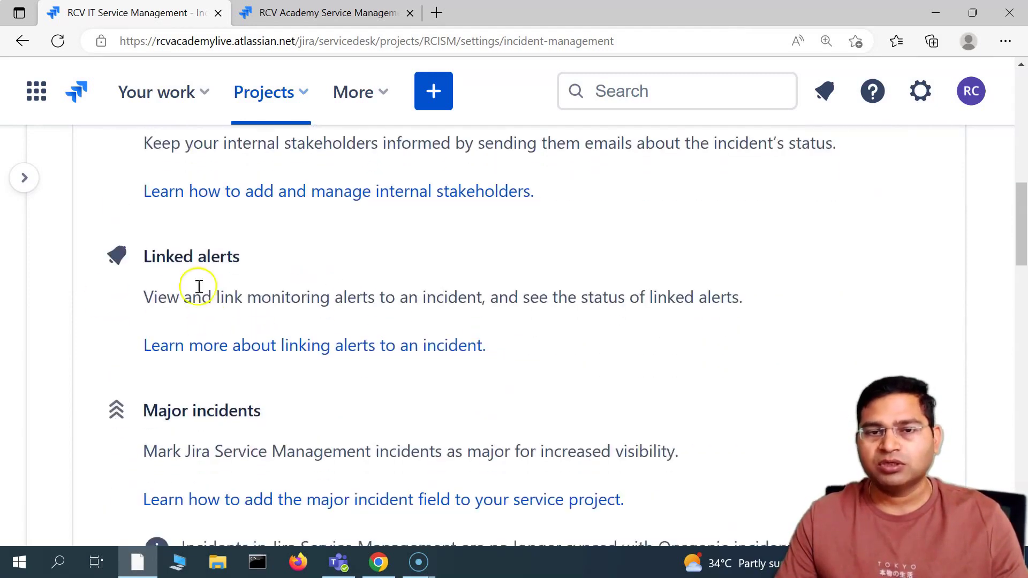
drag(196, 258, 342, 294)
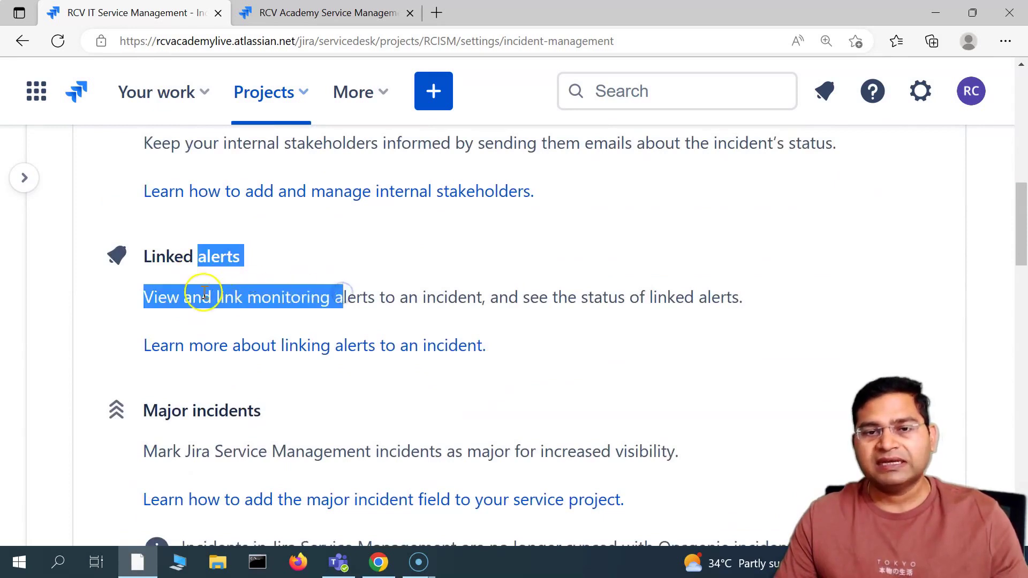
click(204, 292)
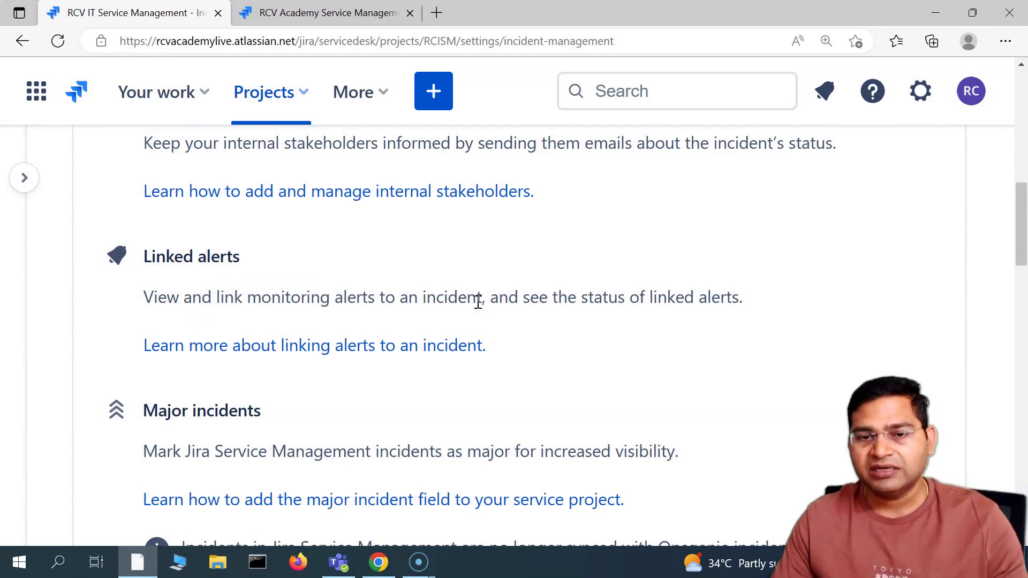
click(316, 302)
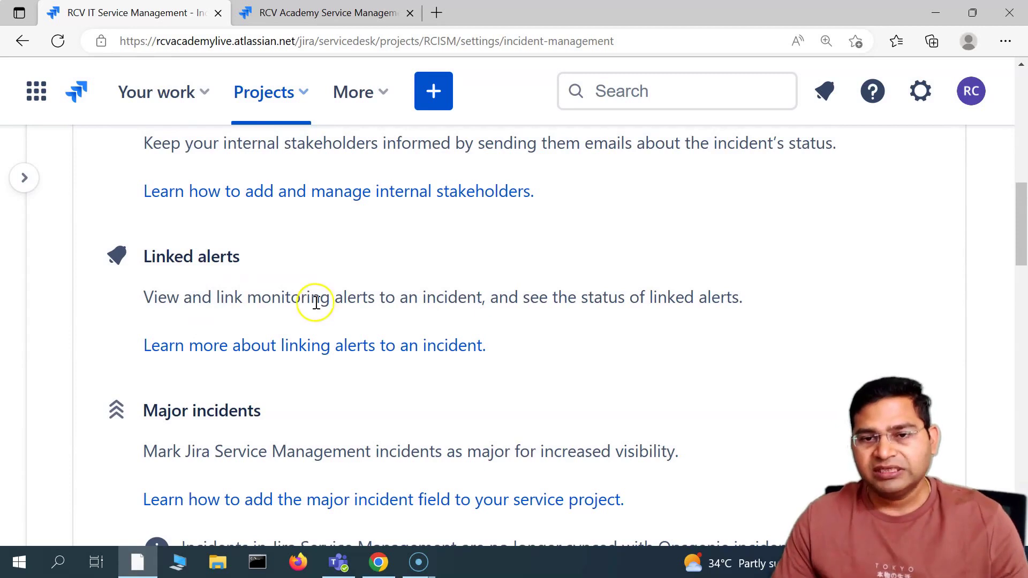
click(374, 349)
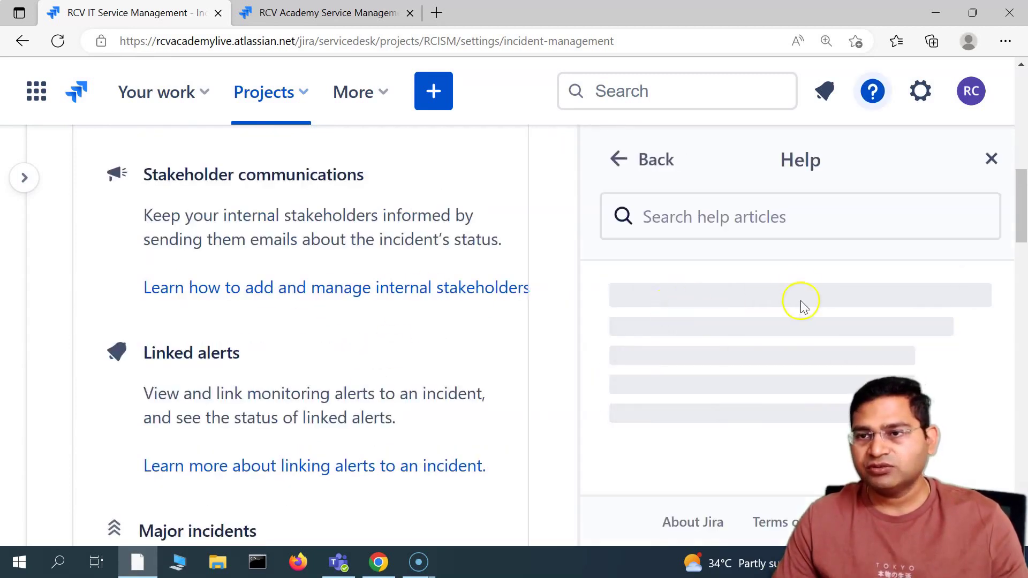
click(990, 159)
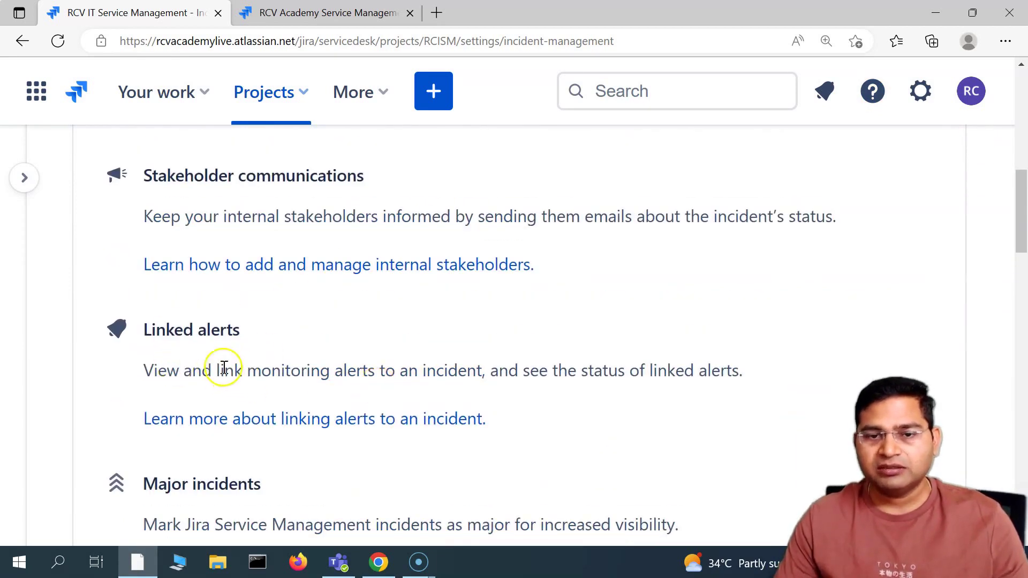
drag(224, 370, 662, 378)
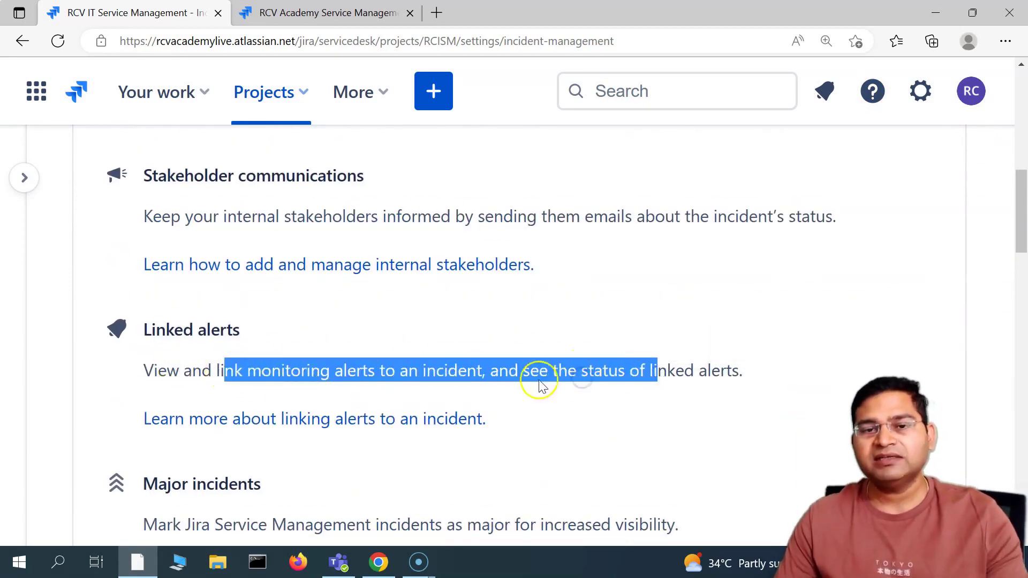
scroll(452, 367, down, 4)
drag(182, 264, 324, 308)
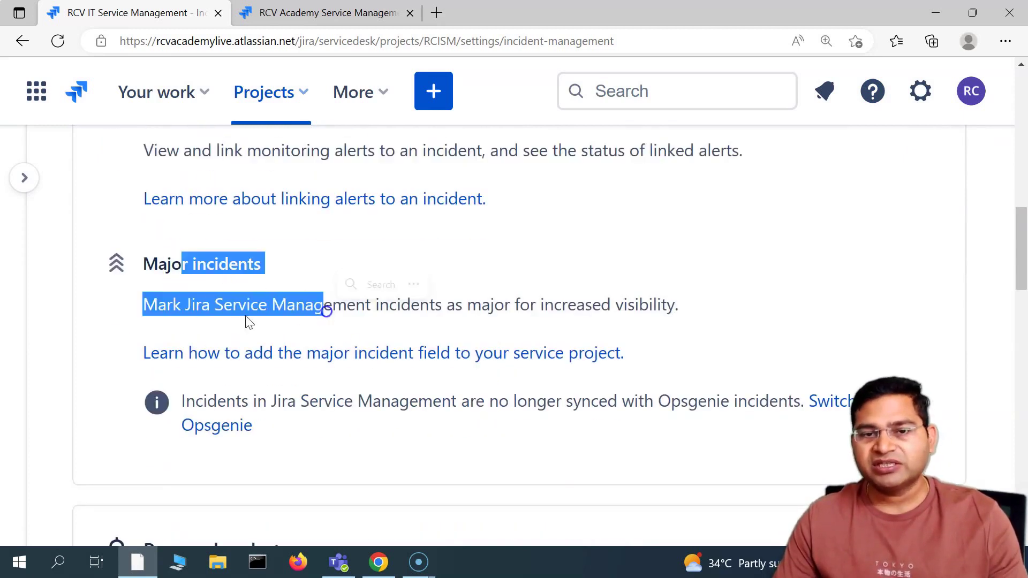
click(152, 320)
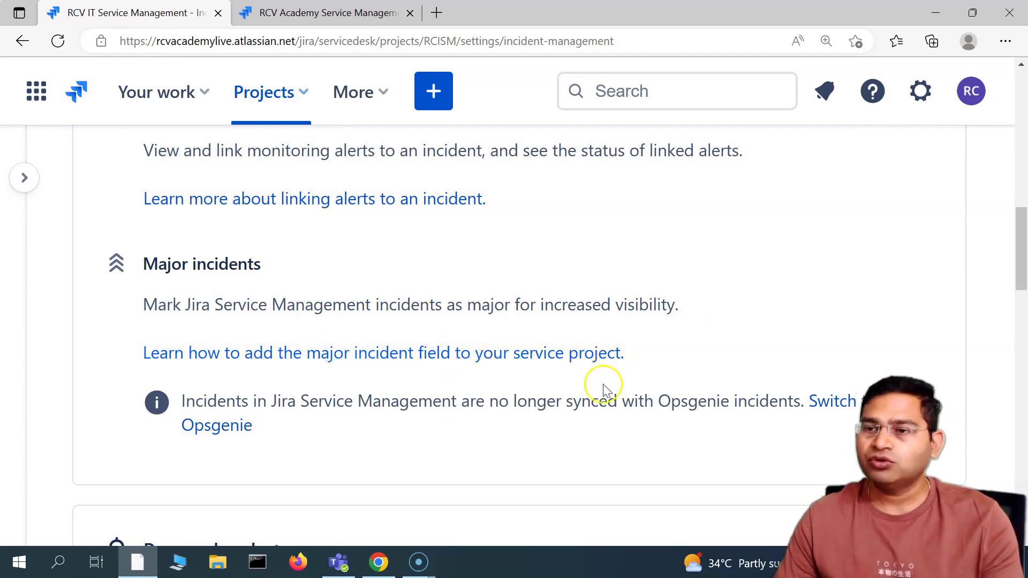
scroll(589, 399, down, 3)
scroll(300, 273, up, 2)
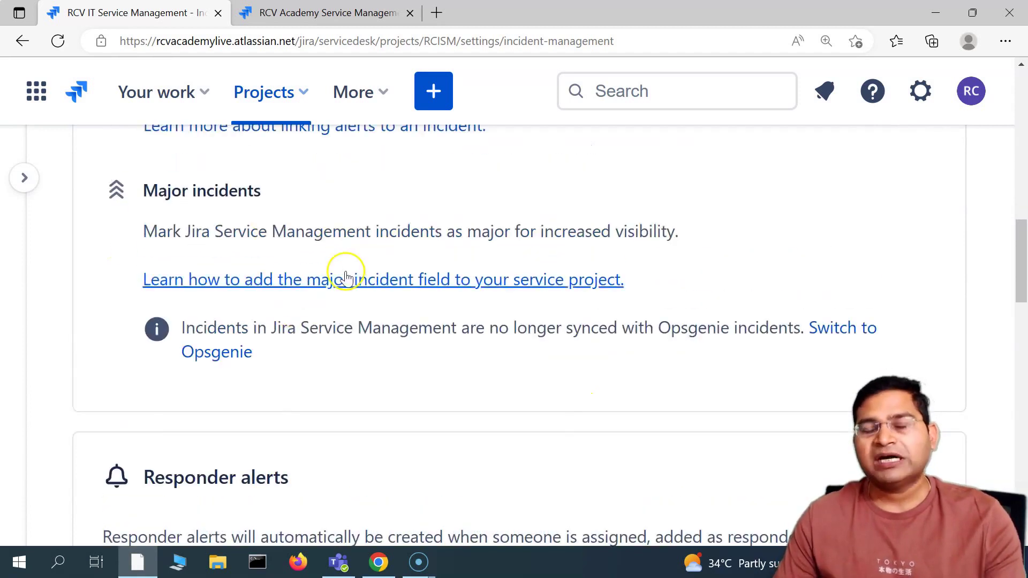
scroll(363, 336, down, 4)
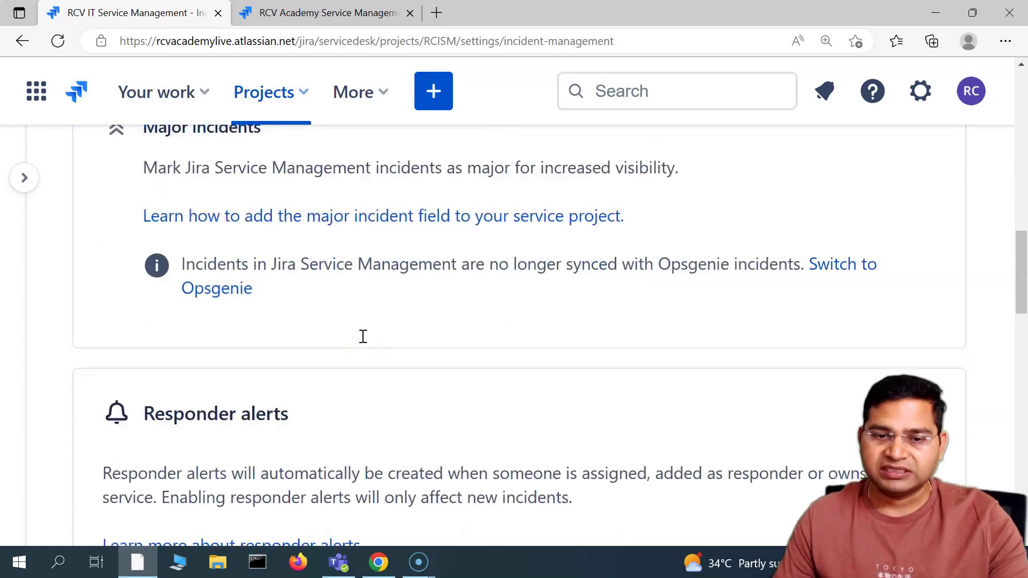
scroll(176, 310, up, 1)
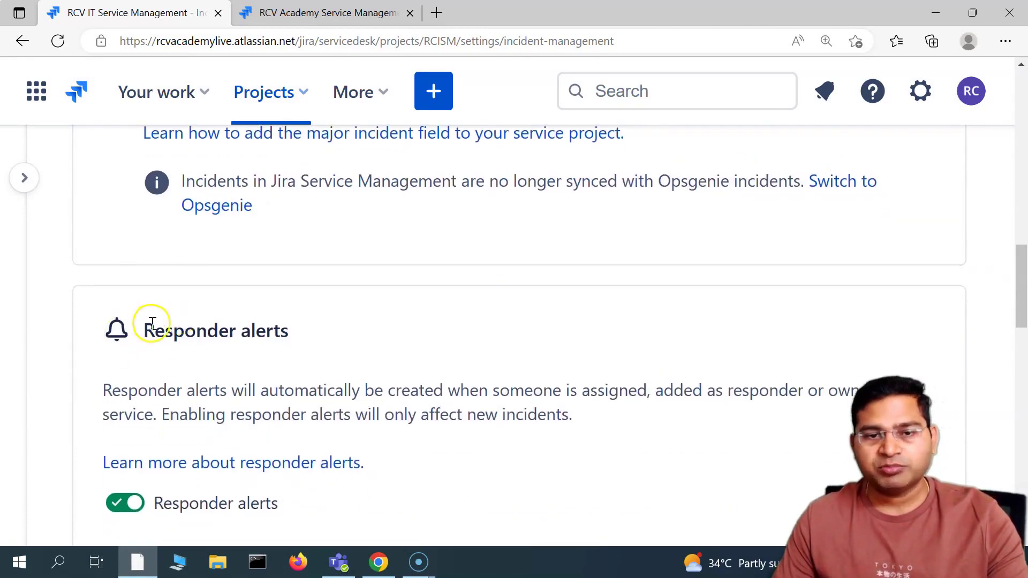
drag(142, 328, 340, 328)
click(351, 376)
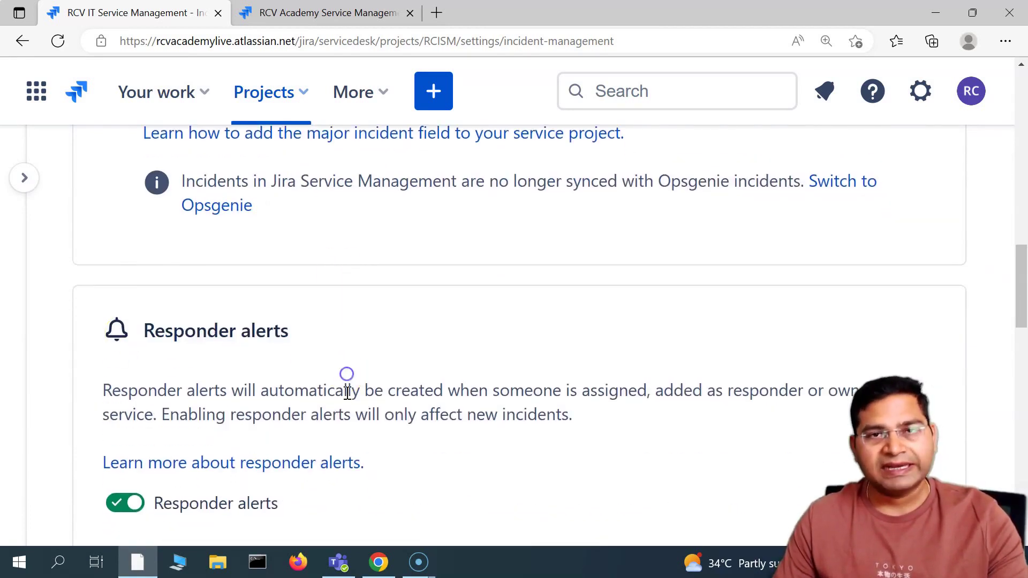
scroll(345, 386, down, 1)
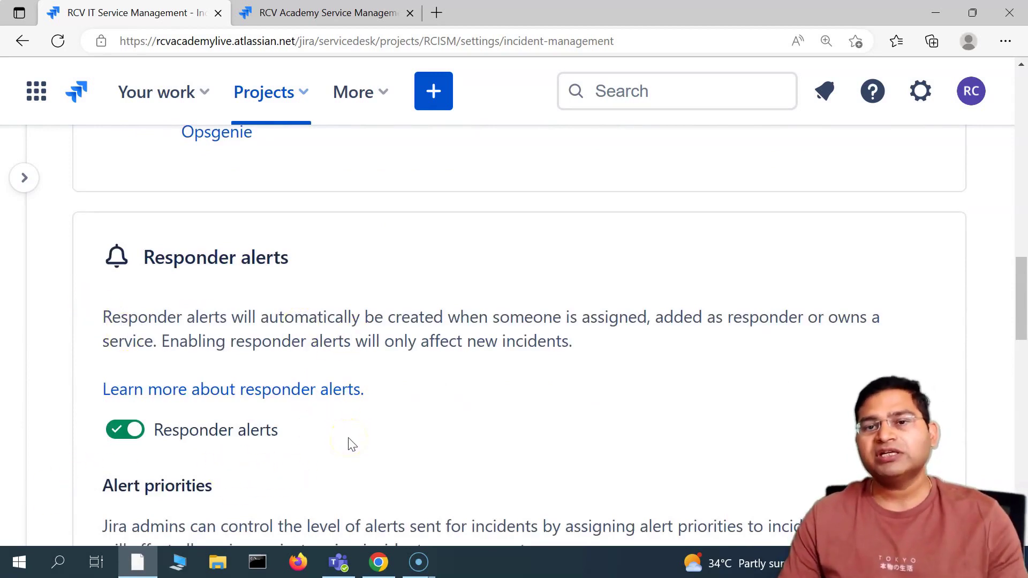
click(411, 415)
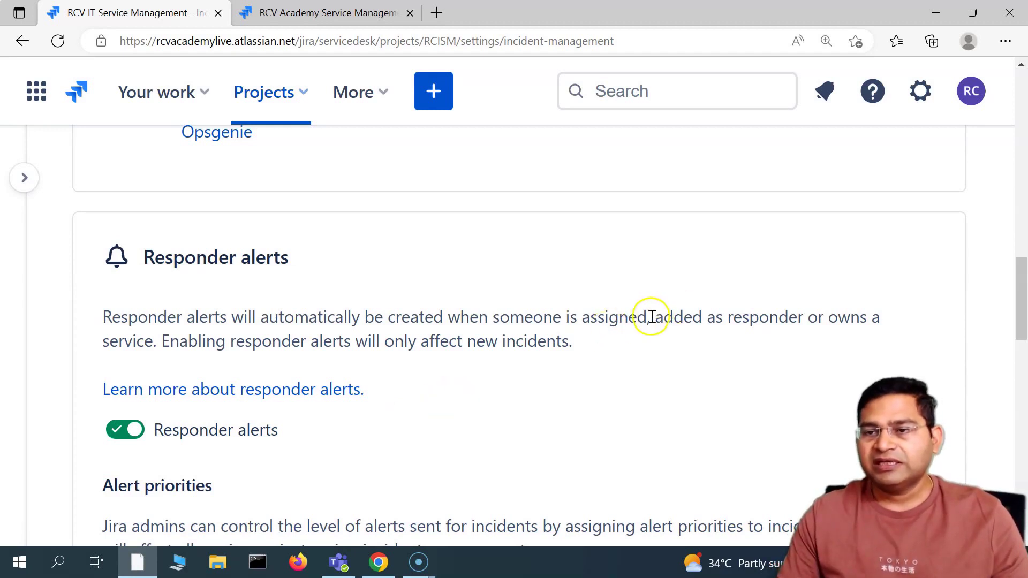
drag(649, 315, 797, 320)
click(791, 362)
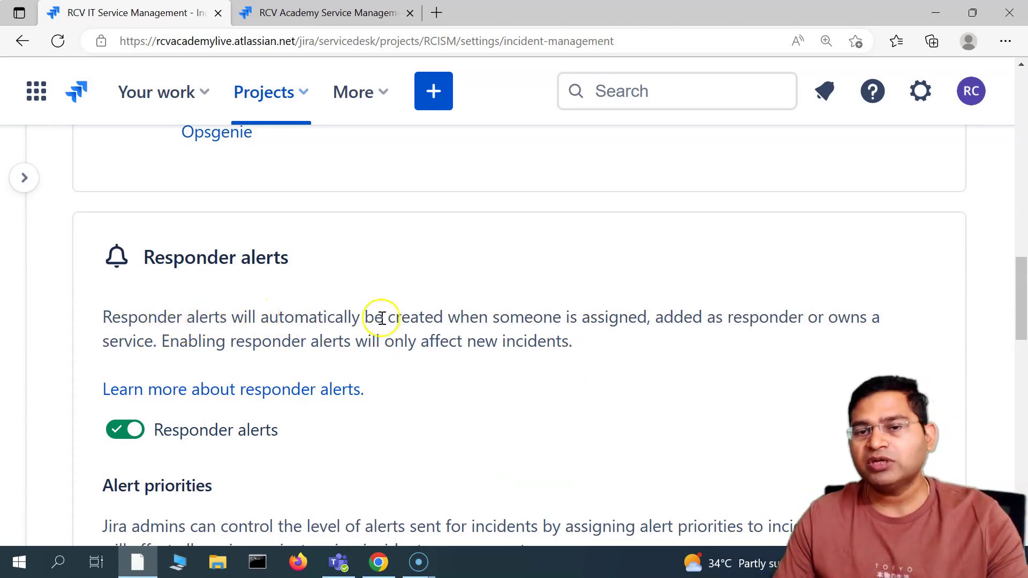
drag(444, 319, 664, 316)
click(661, 369)
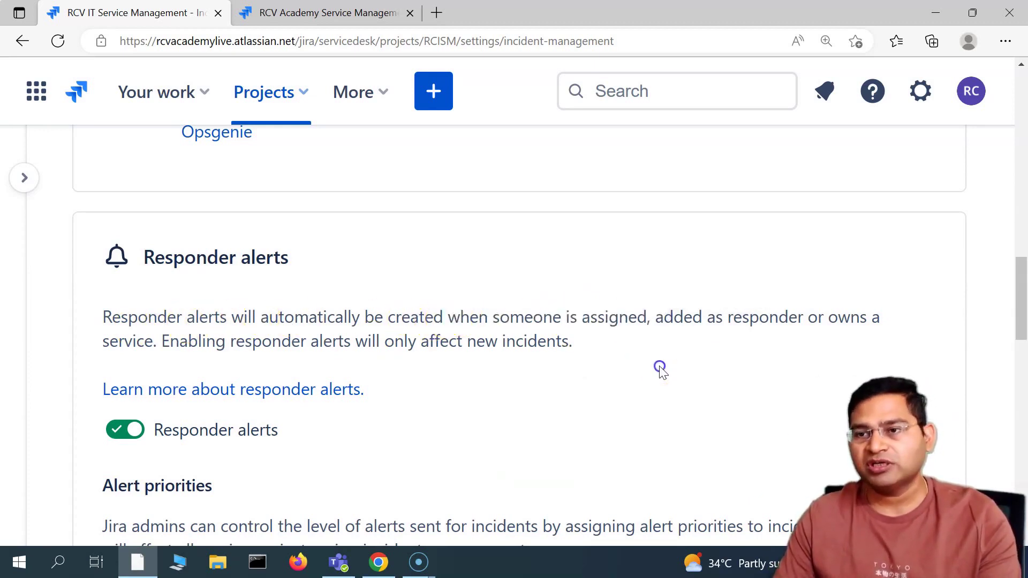
scroll(491, 383, up, 15)
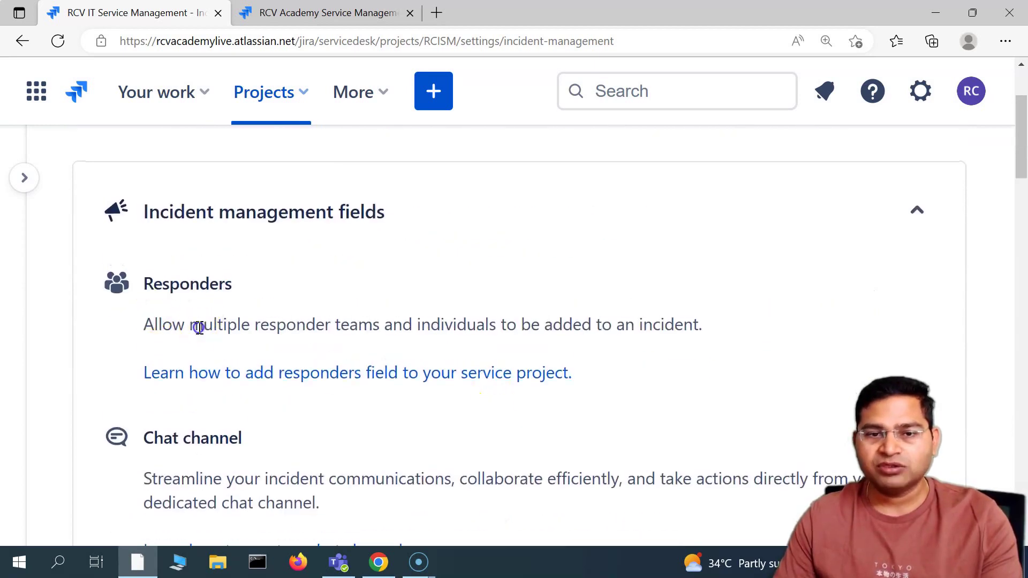
drag(203, 325, 285, 325)
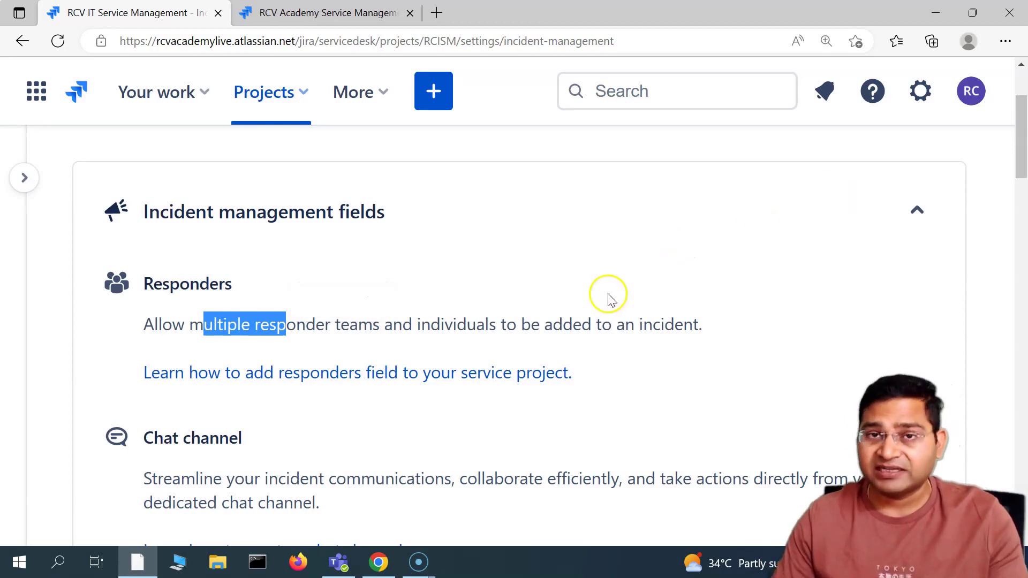
scroll(588, 305, down, 10)
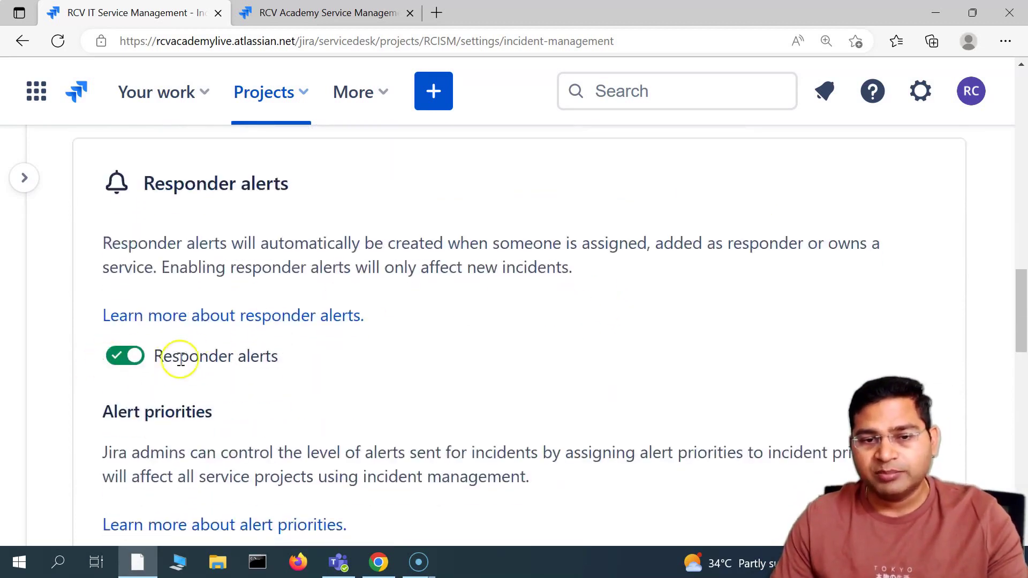
click(127, 357)
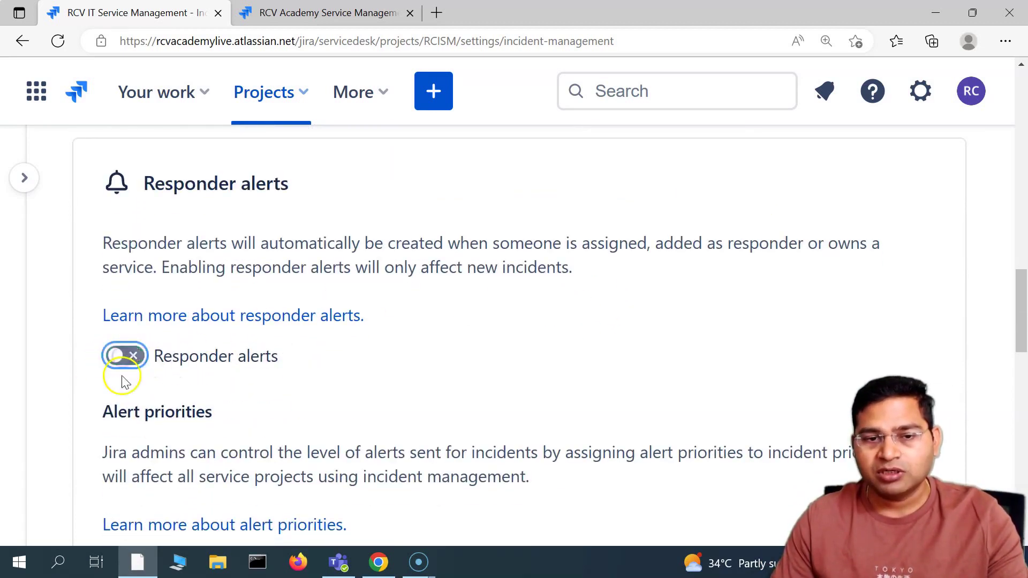
click(529, 395)
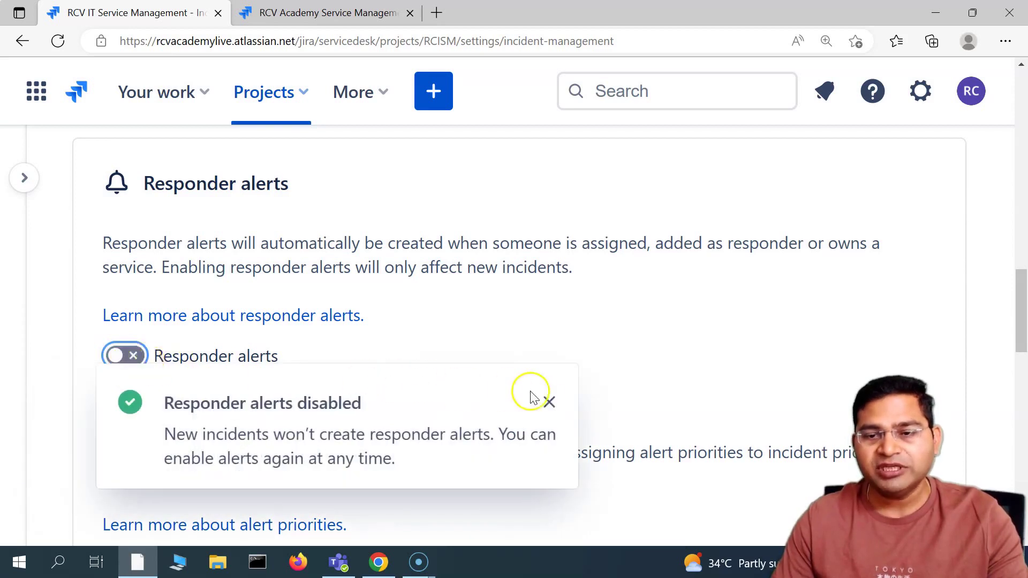
click(128, 355)
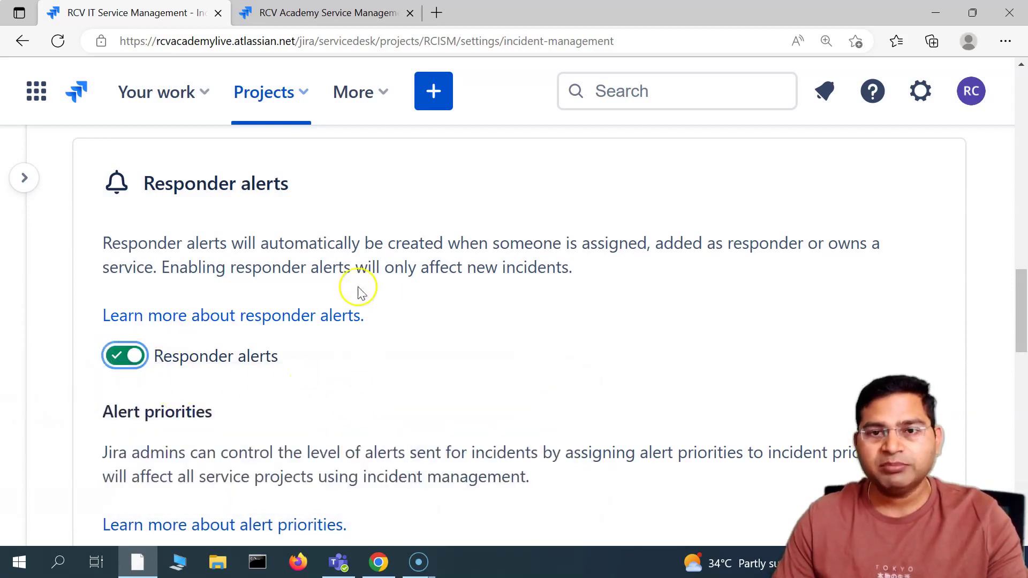
click(547, 362)
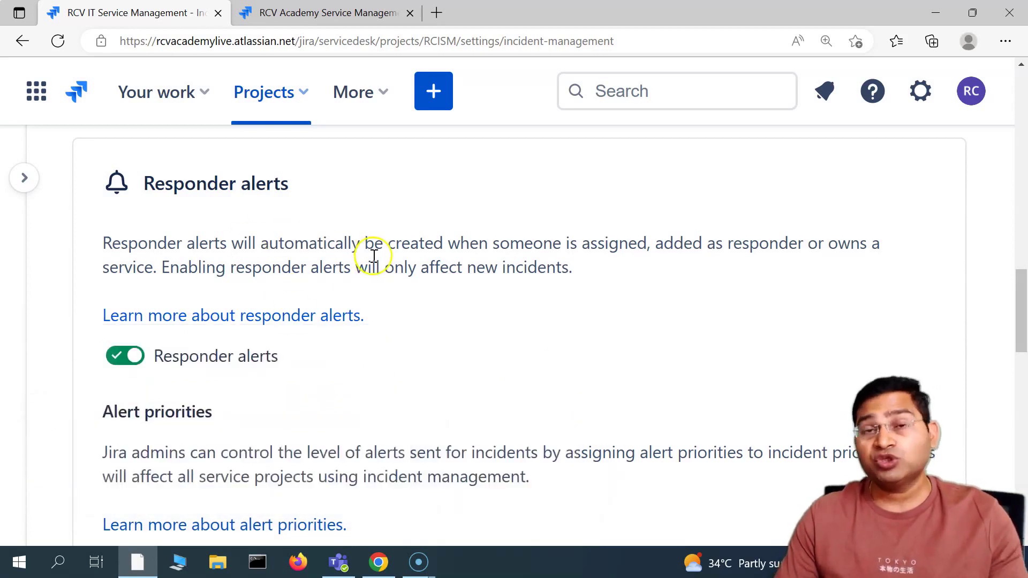
scroll(372, 301, down, 4)
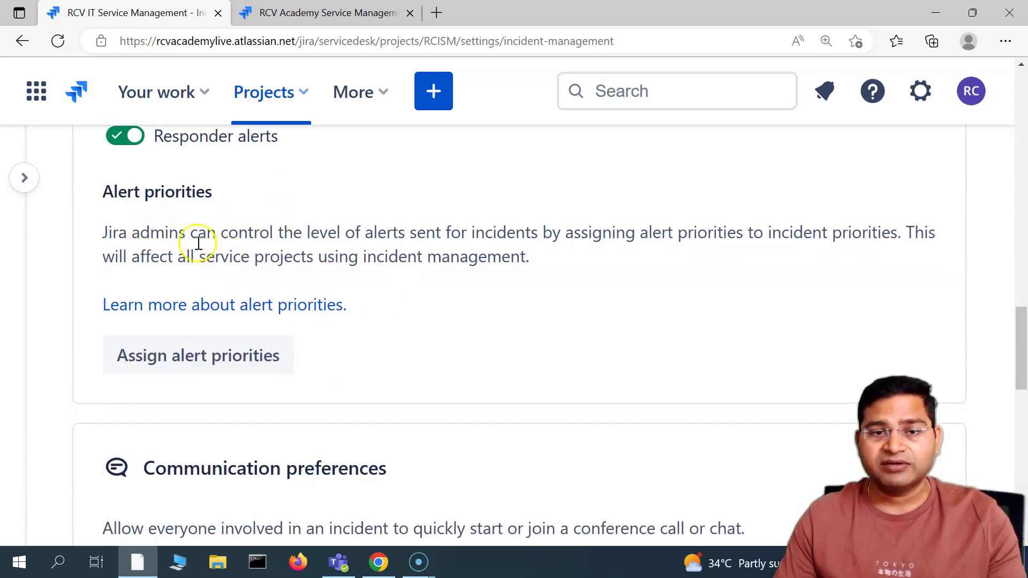
drag(104, 191, 554, 262)
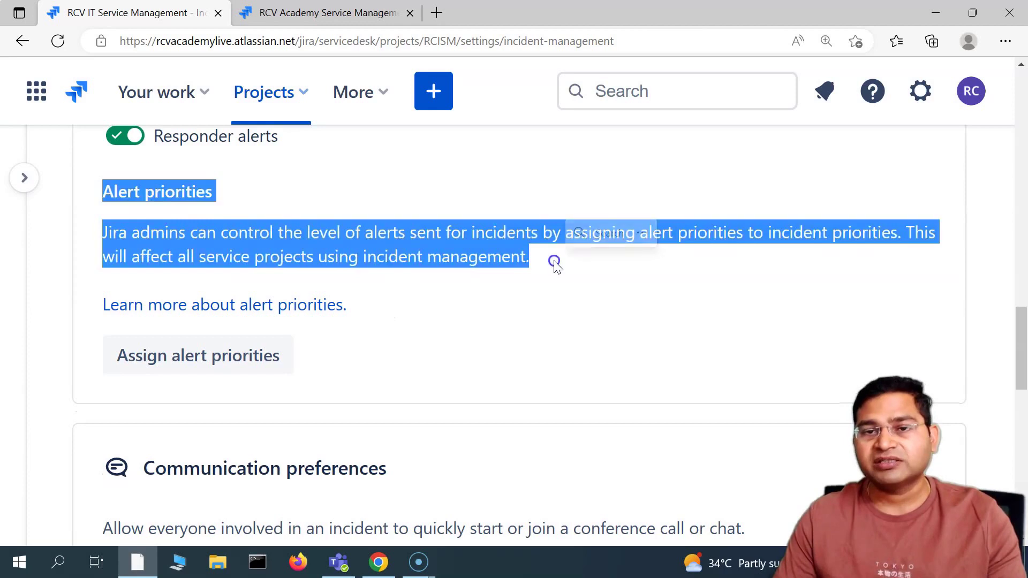
click(508, 362)
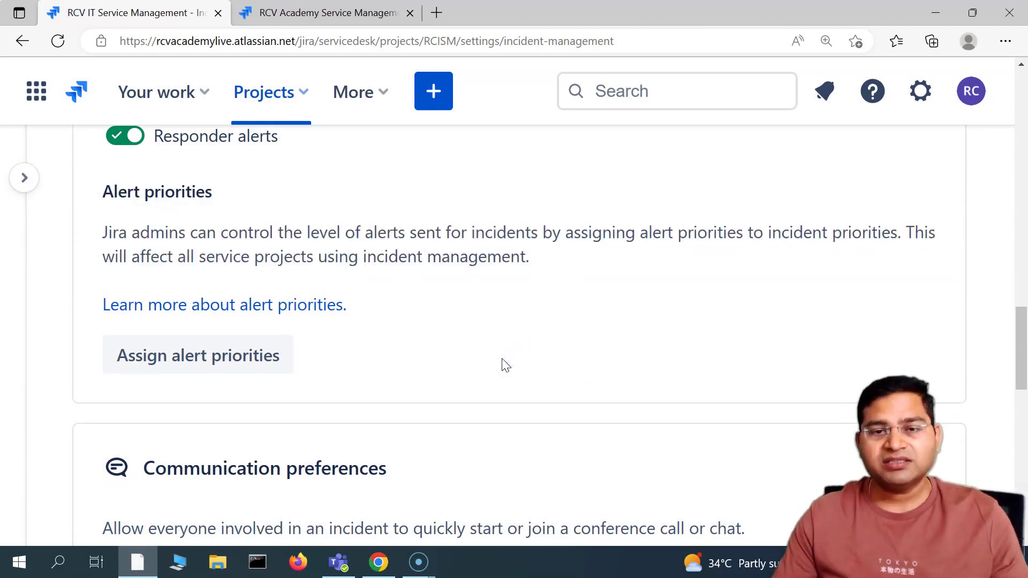
In the alert priority mapping, confirm Highest incidents stay mapped to Critical alerts.
click(252, 367)
scroll(695, 293, down, 3)
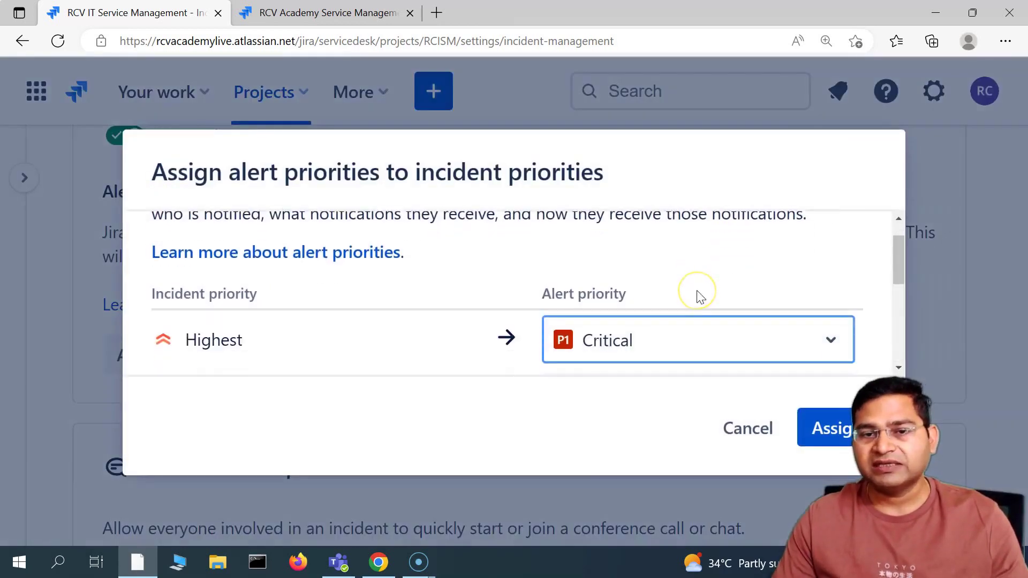
scroll(699, 296, down, 1)
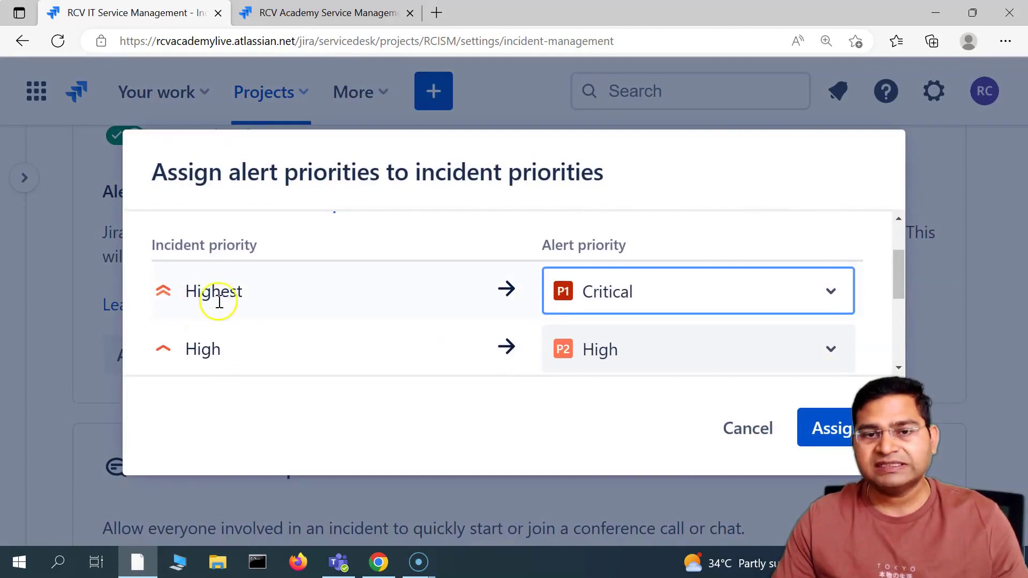
click(576, 304)
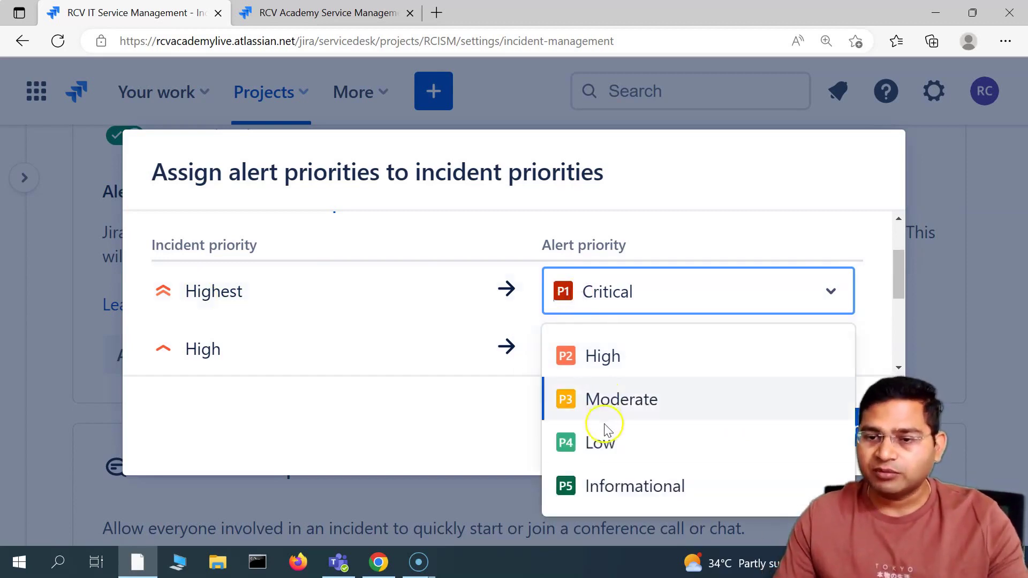
click(626, 232)
scroll(498, 305, up, 3)
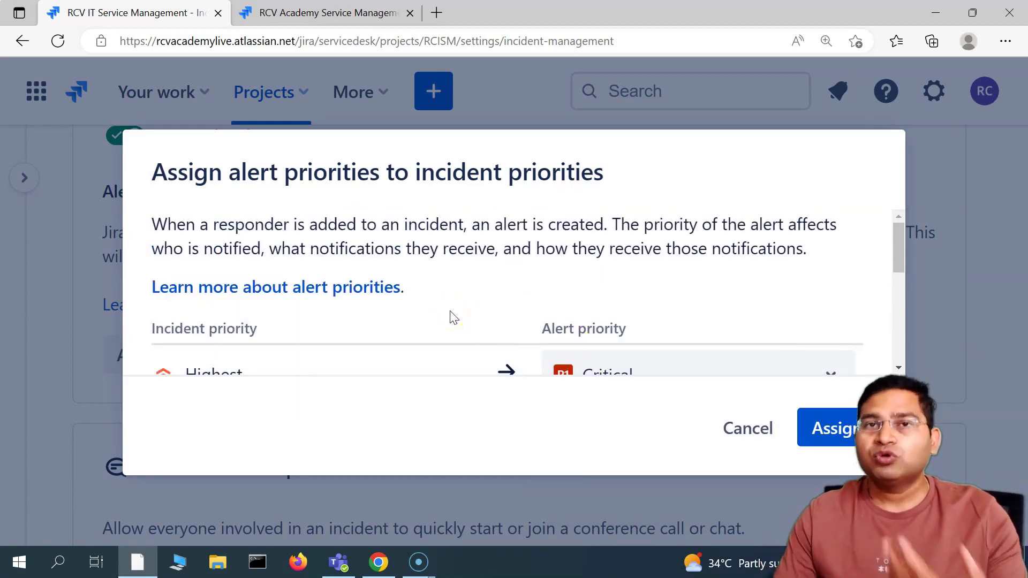
Confirm Medium alerts stay mapped to Moderate, then cancel the mapping unchanged.
scroll(573, 314, down, 2)
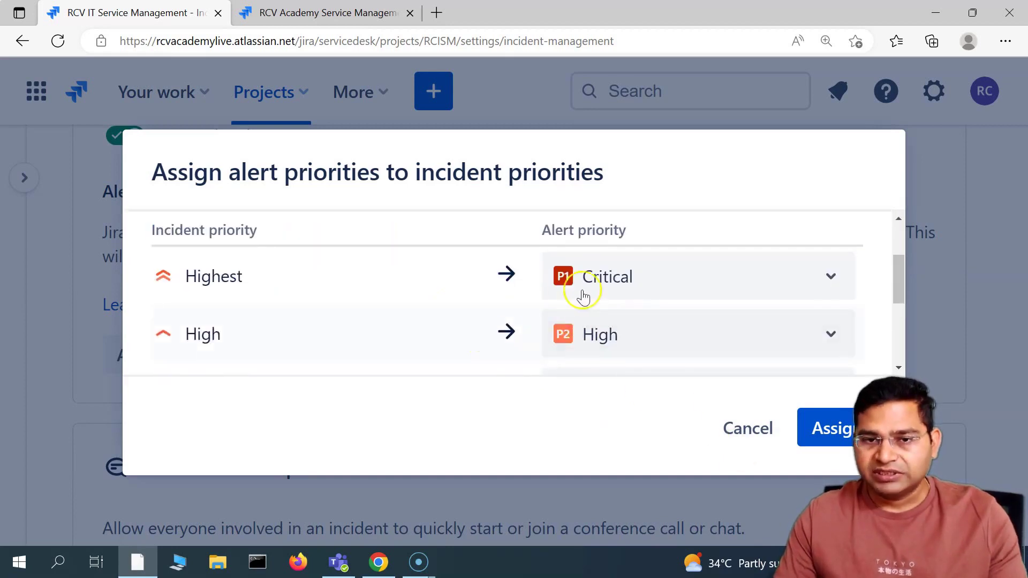
scroll(574, 316, down, 1)
scroll(589, 289, down, 2)
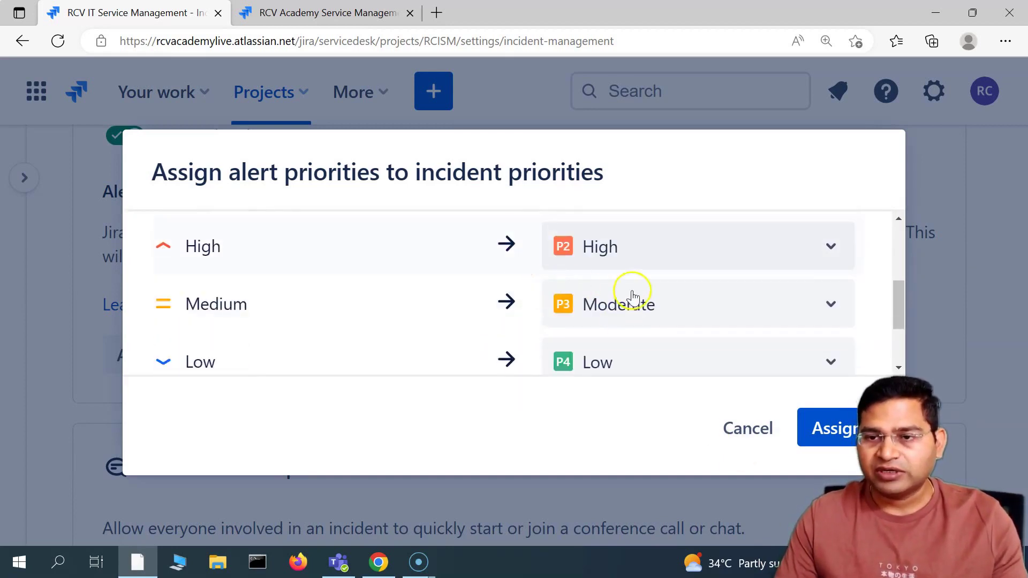
click(616, 295)
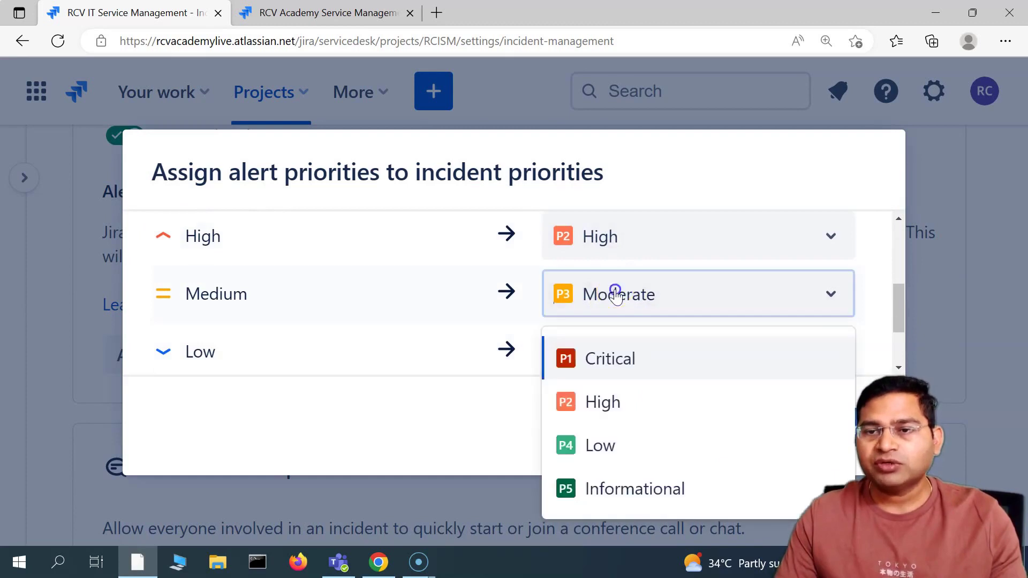
click(616, 295)
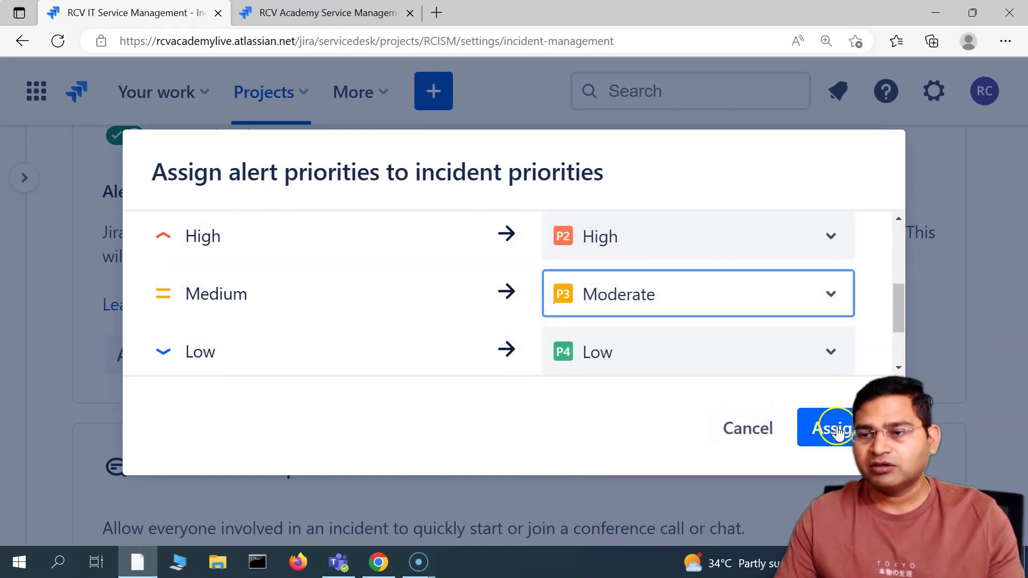
click(760, 431)
scroll(317, 409, down, 8)
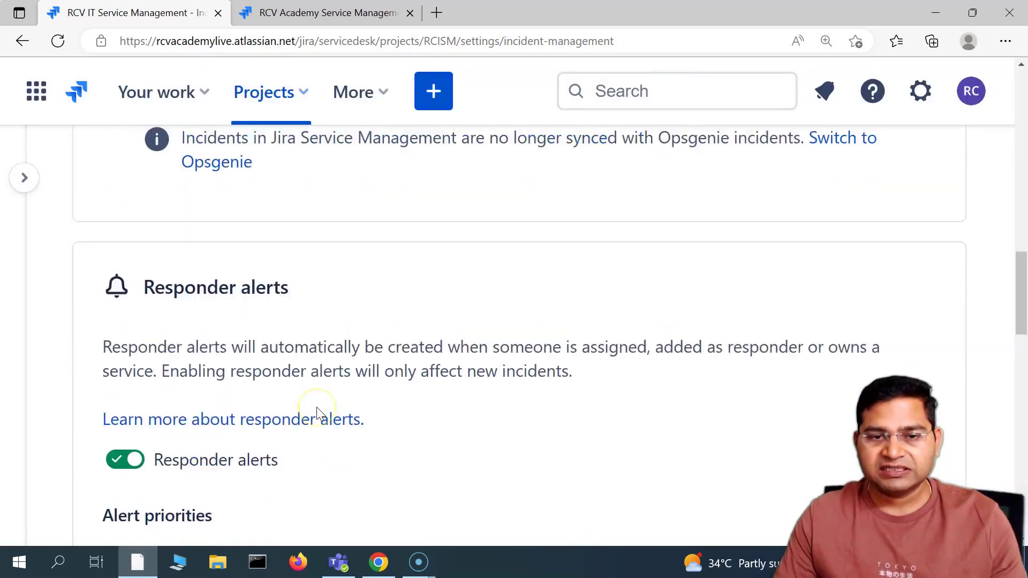
scroll(317, 412, down, 7)
scroll(160, 246, up, 2)
scroll(142, 264, down, 2)
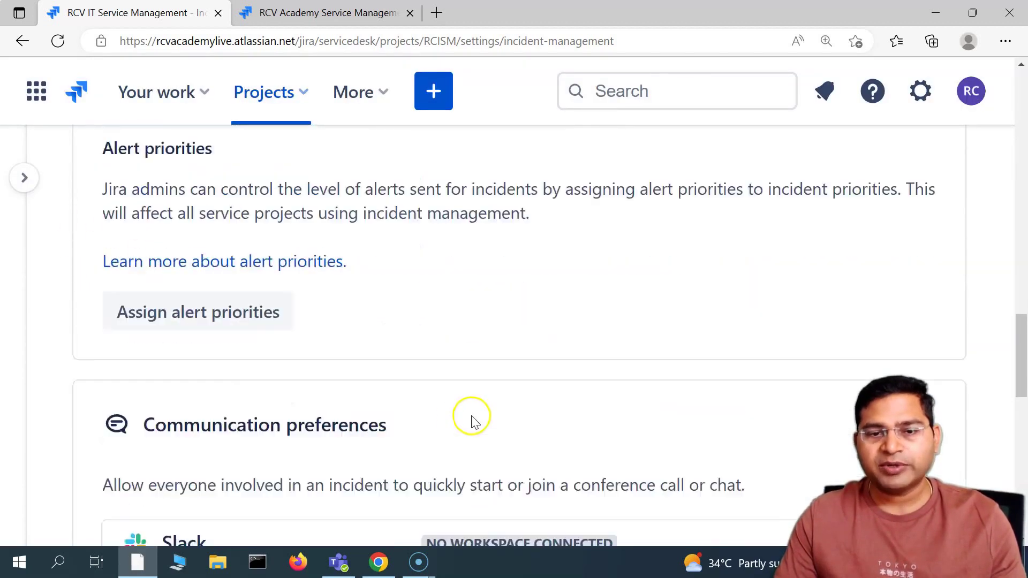
scroll(472, 421, down, 1)
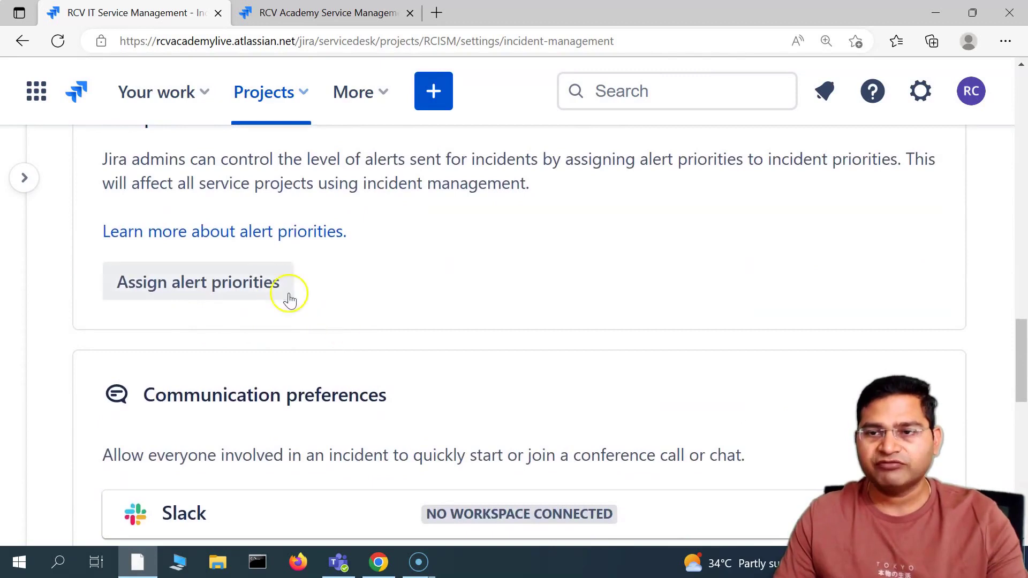
scroll(323, 287, down, 5)
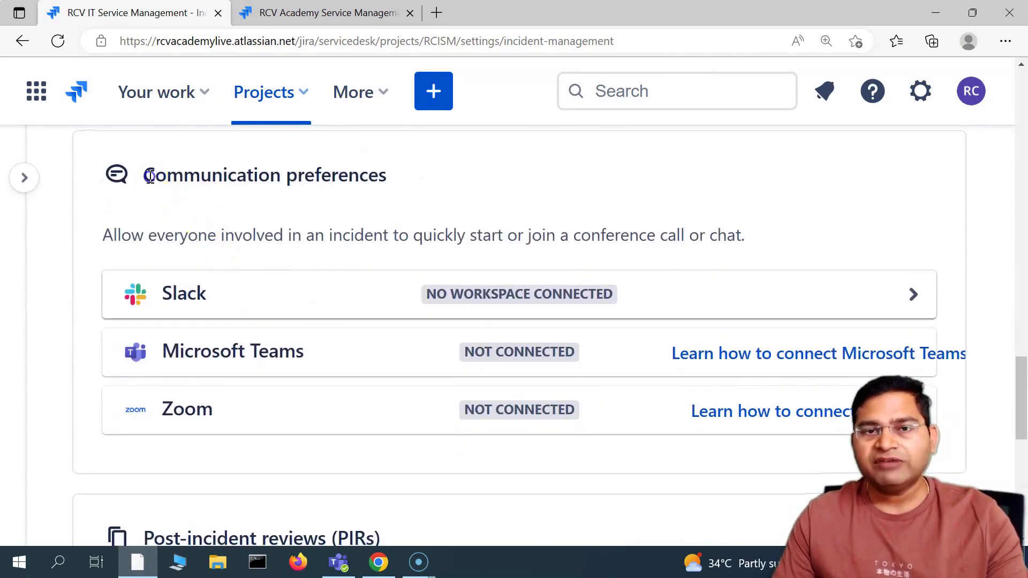
drag(150, 176, 408, 188)
click(155, 240)
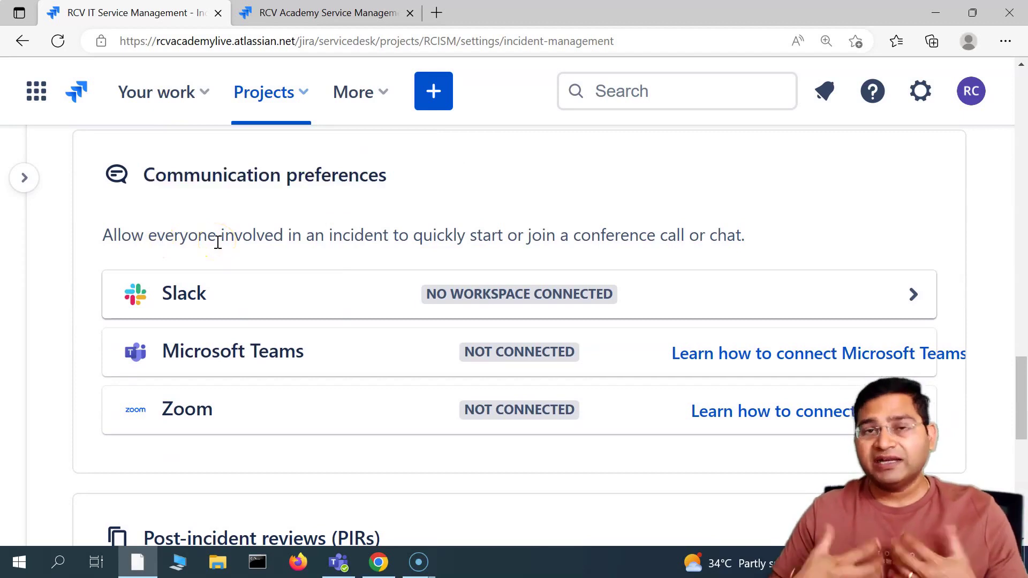
click(243, 260)
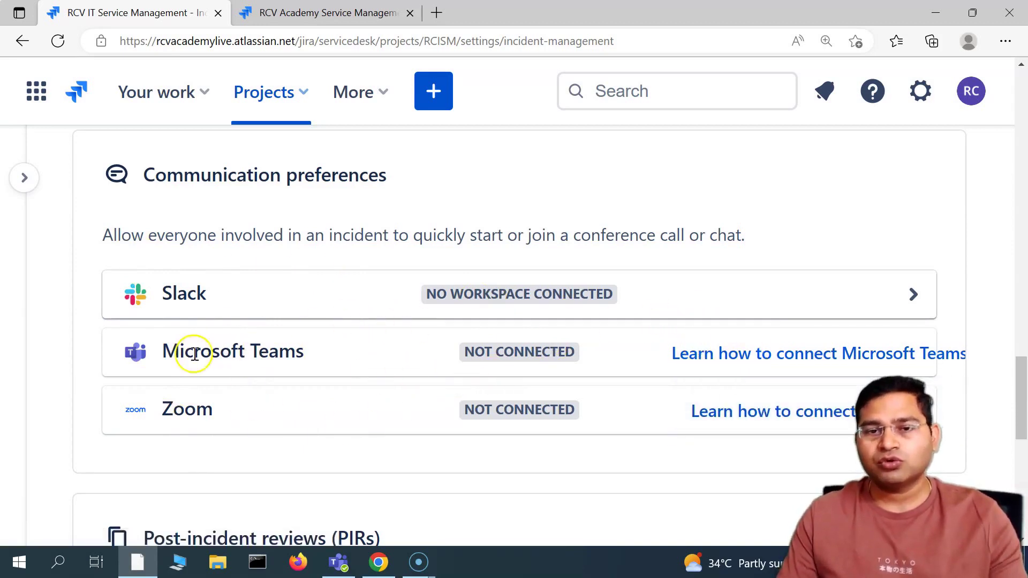
drag(302, 353, 216, 354)
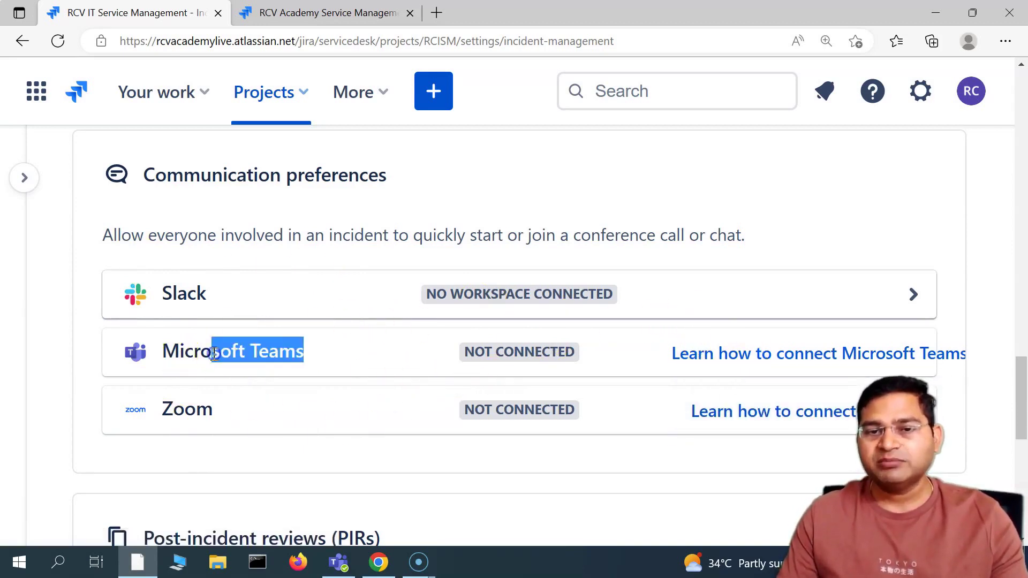
click(206, 351)
click(210, 347)
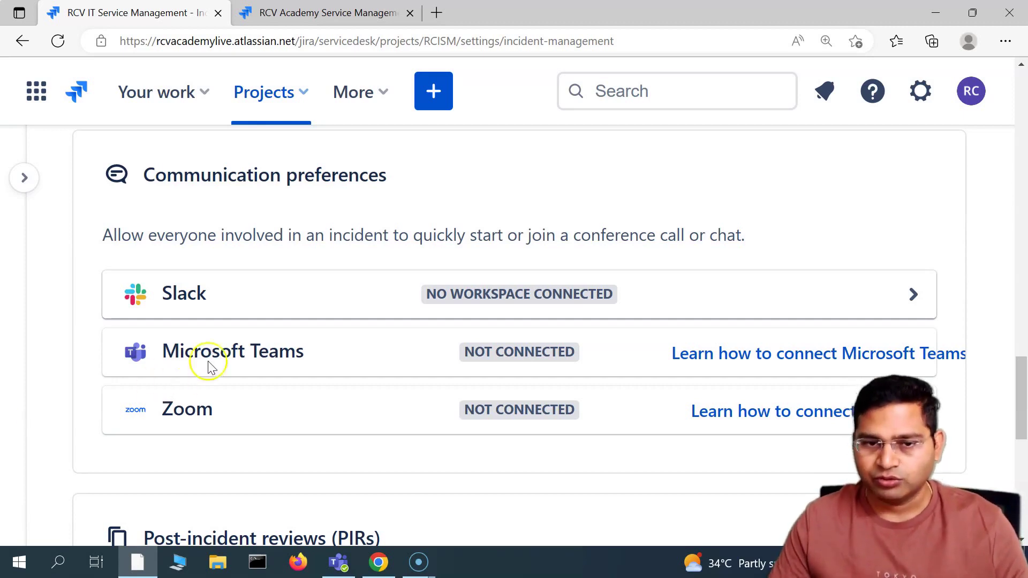
drag(260, 351, 282, 351)
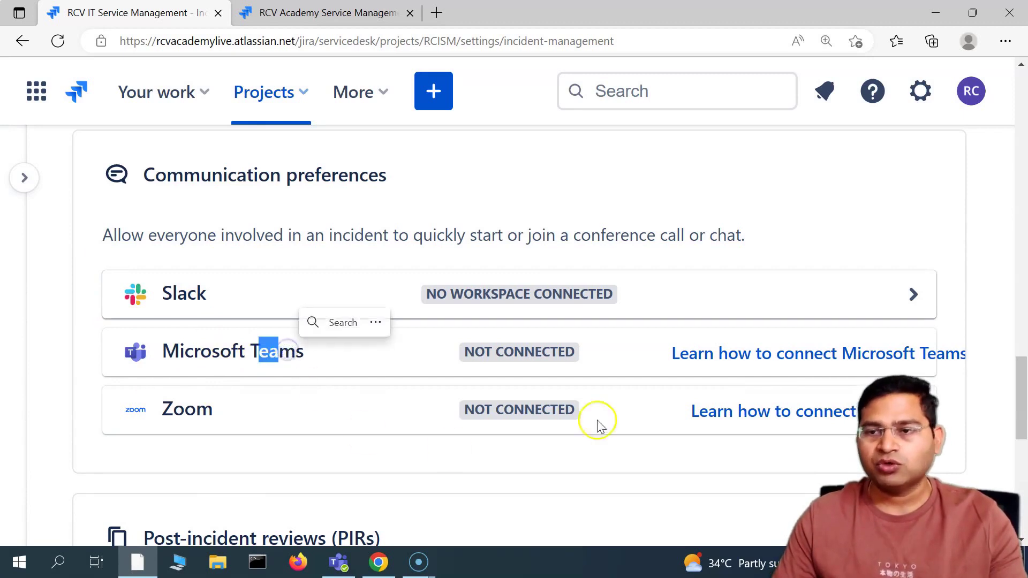
click(266, 393)
scroll(374, 442, down, 4)
scroll(207, 264, up, 3)
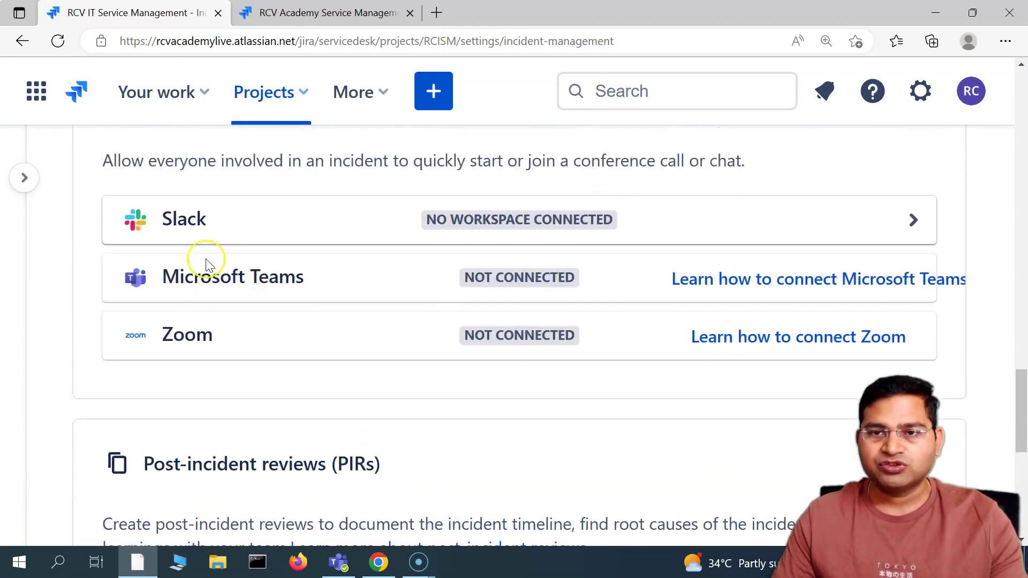
scroll(319, 295, down, 5)
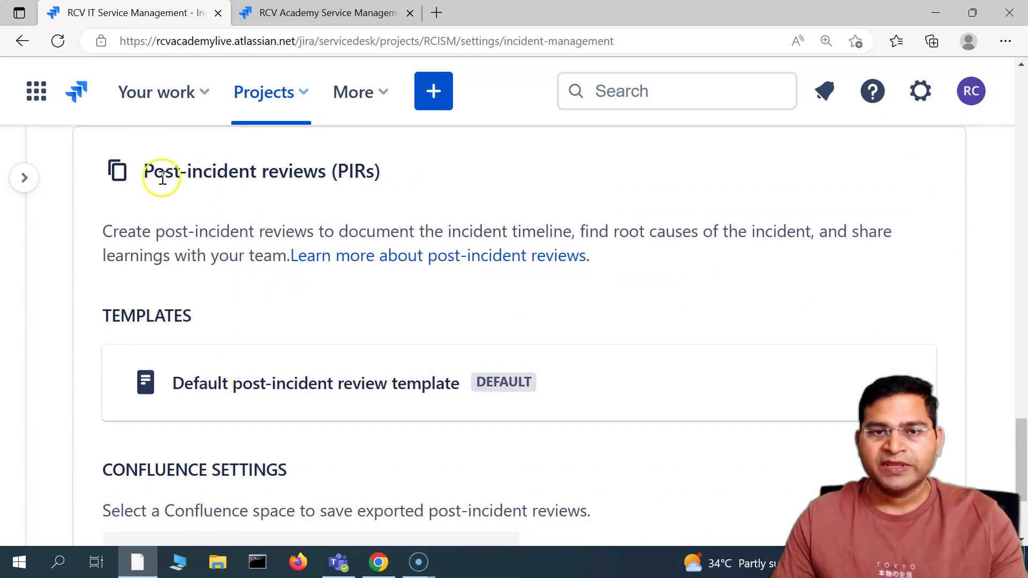
drag(145, 171, 383, 174)
click(346, 202)
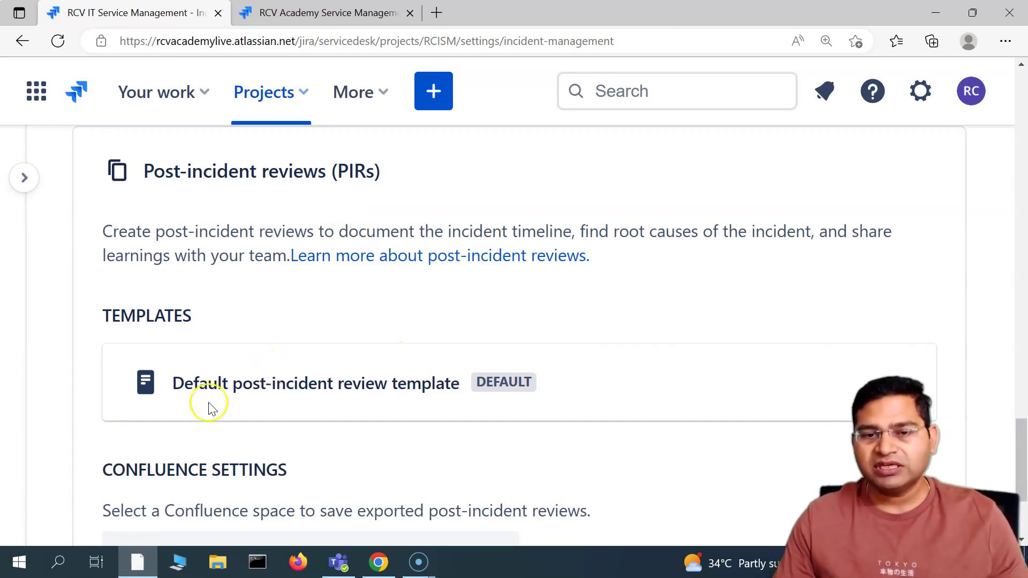
scroll(322, 351, down, 3)
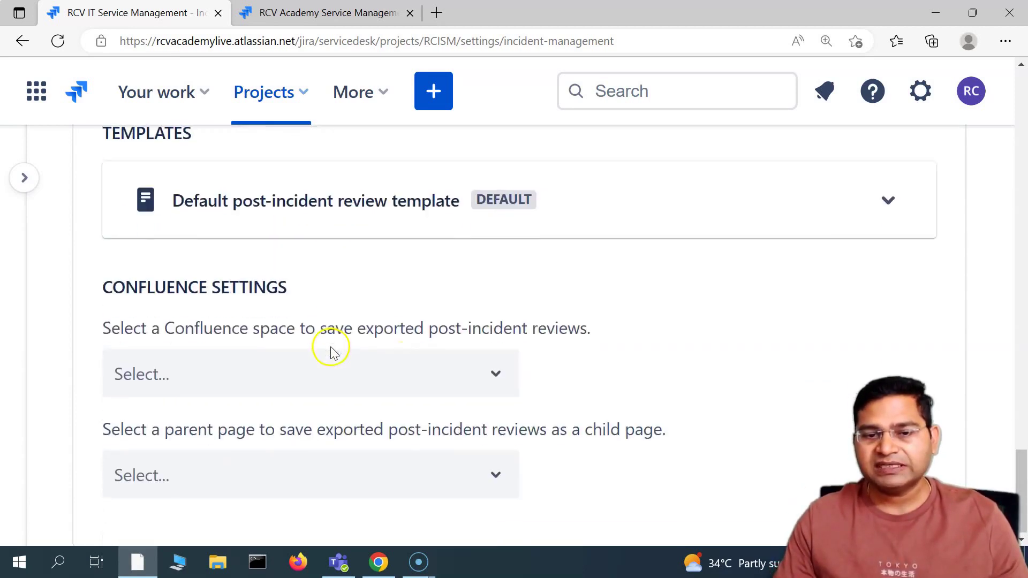
drag(135, 328, 592, 326)
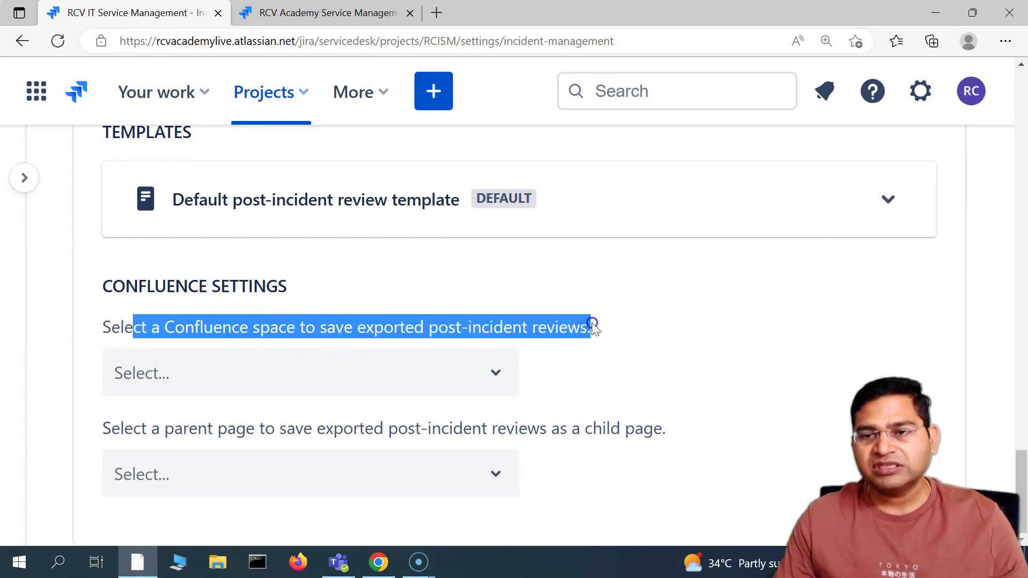
click(421, 315)
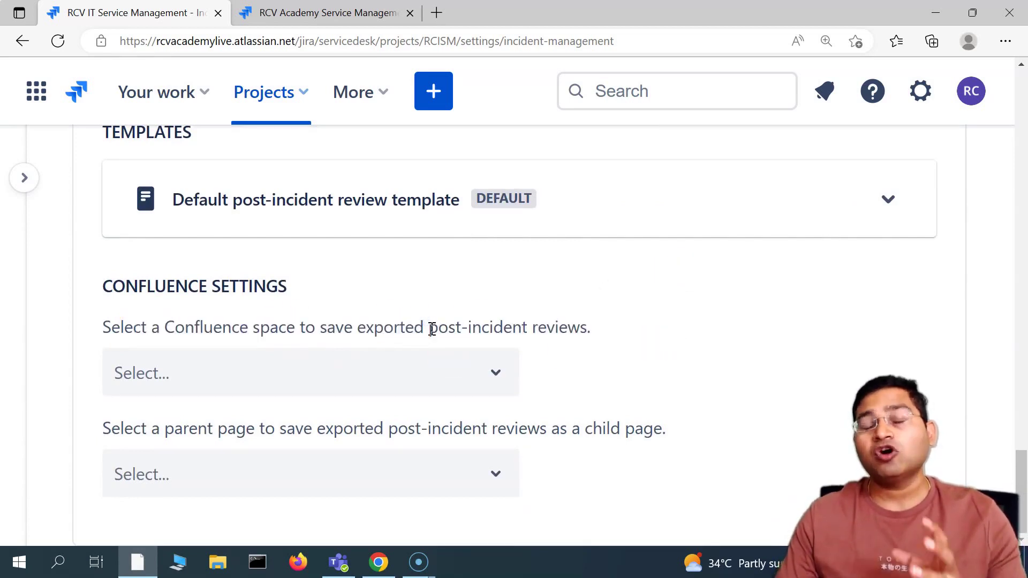
drag(111, 329, 448, 327)
drag(164, 428, 413, 427)
click(369, 431)
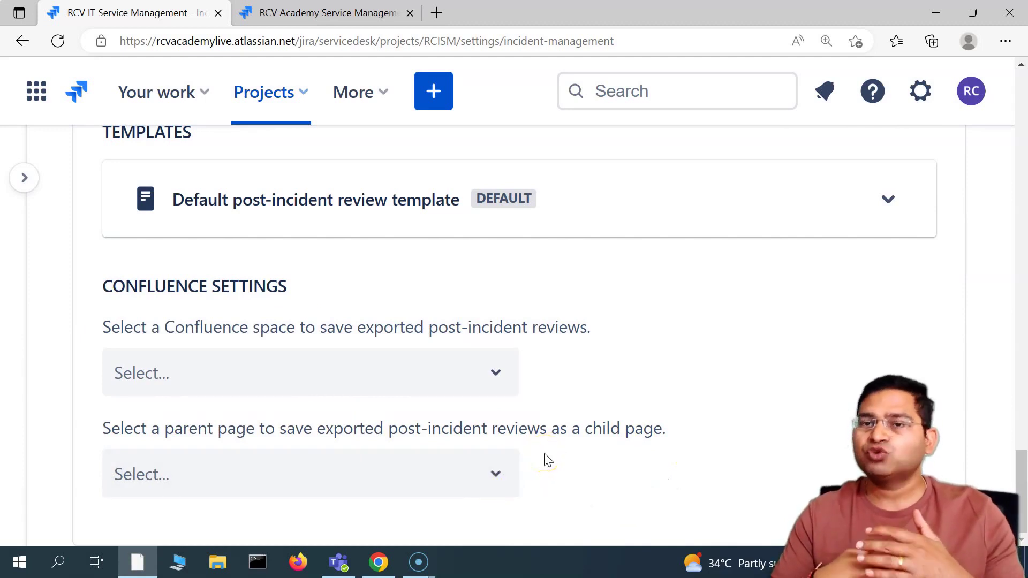
scroll(543, 420, up, 5)
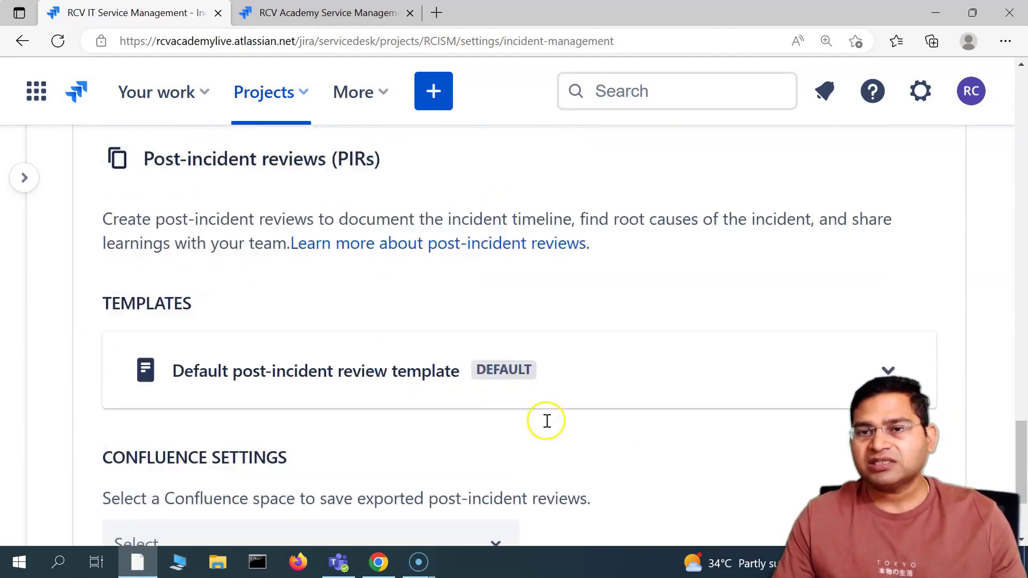
scroll(362, 372, up, 10)
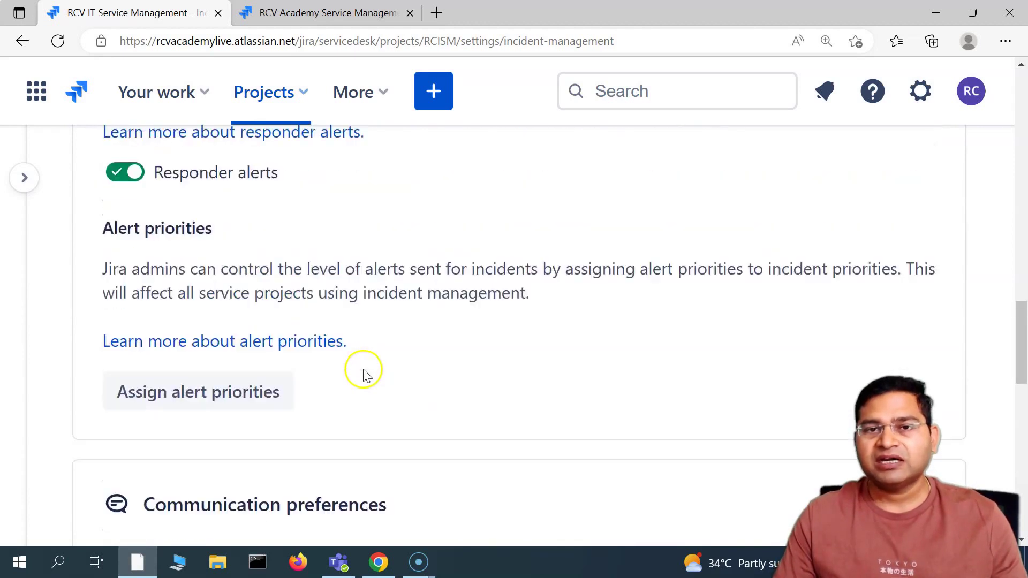
click(24, 178)
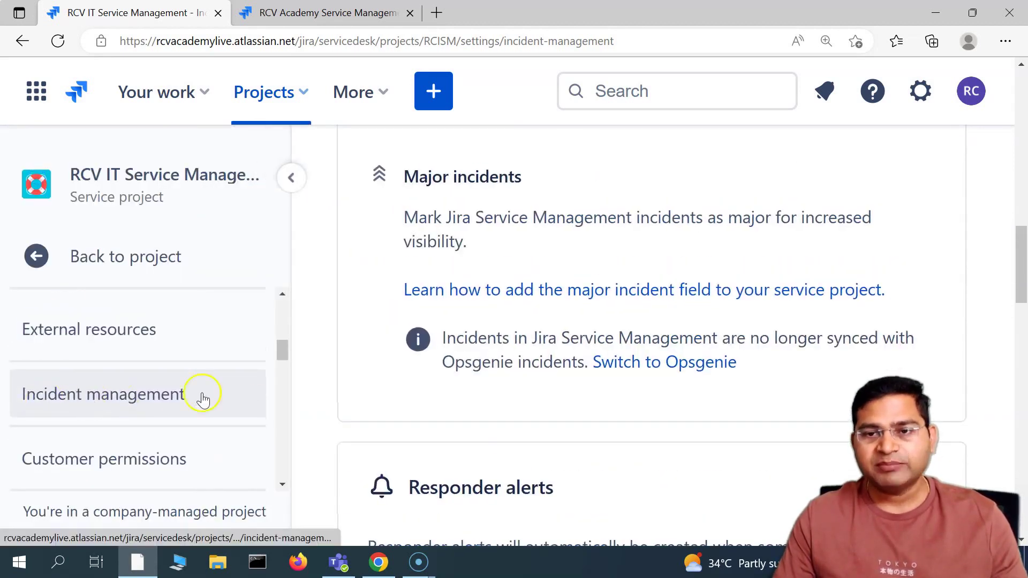
click(294, 178)
scroll(370, 327, up, 10)
scroll(214, 319, down, 3)
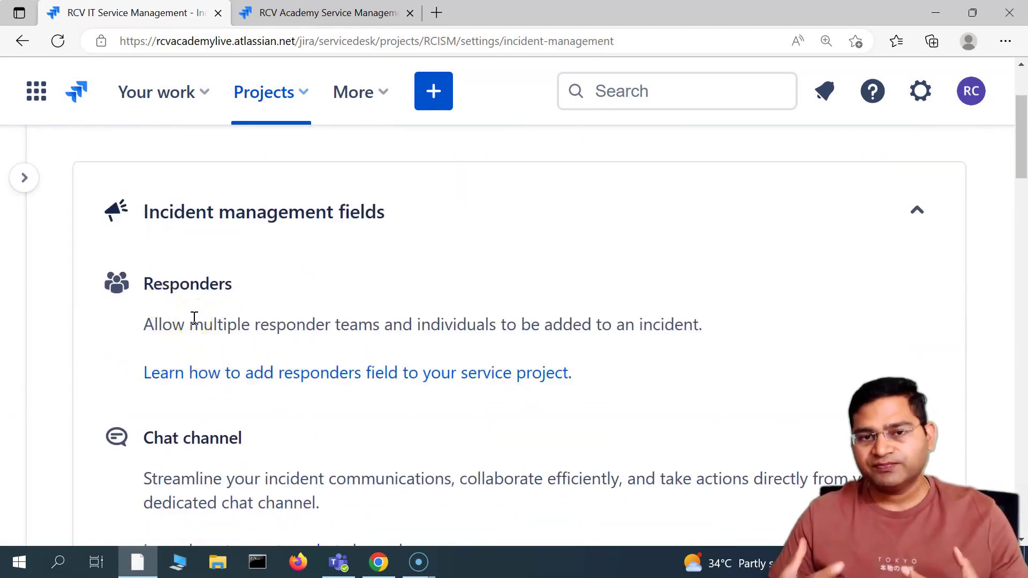
scroll(367, 297, down, 4)
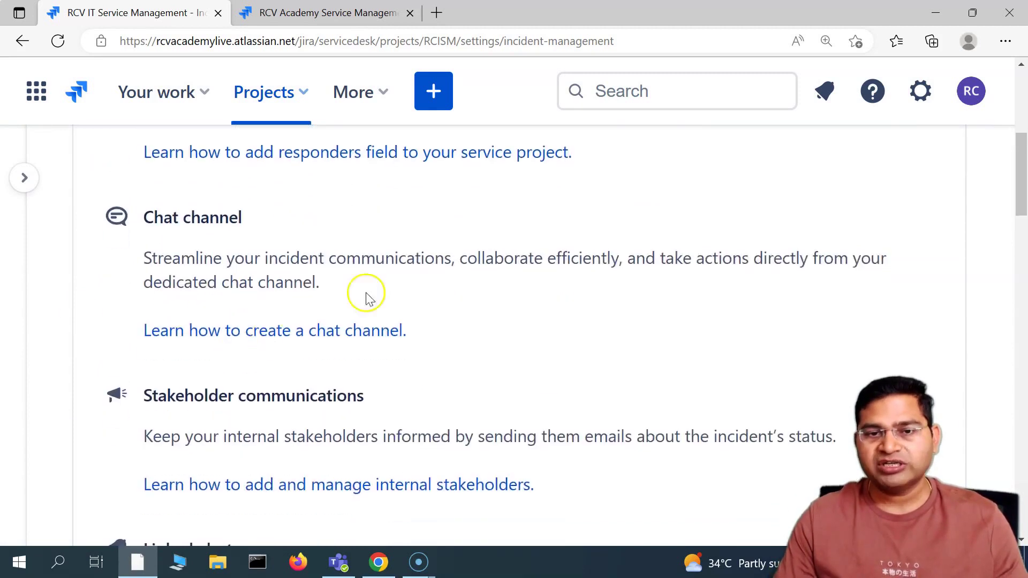
scroll(369, 310, up, 3)
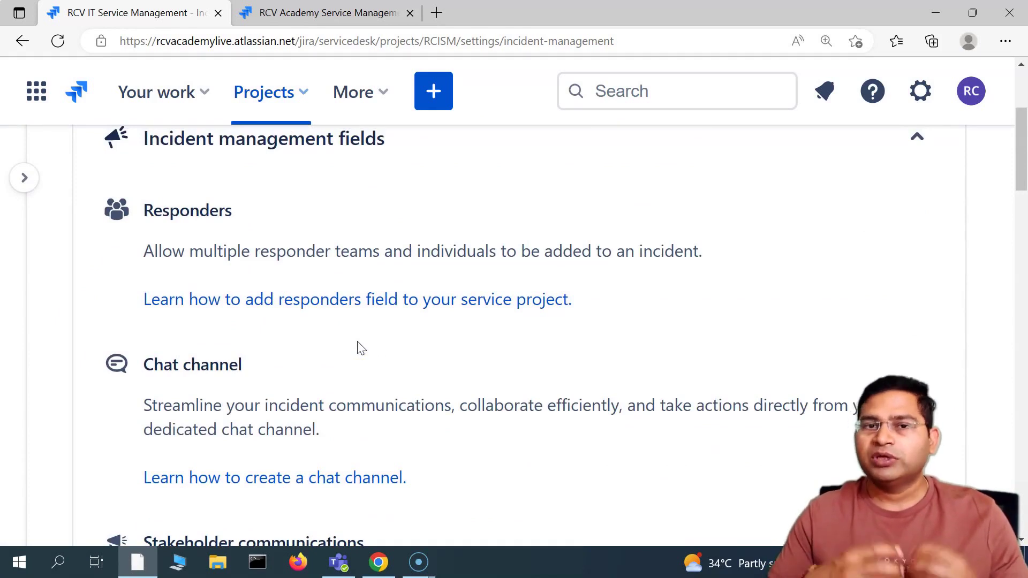
click(340, 336)
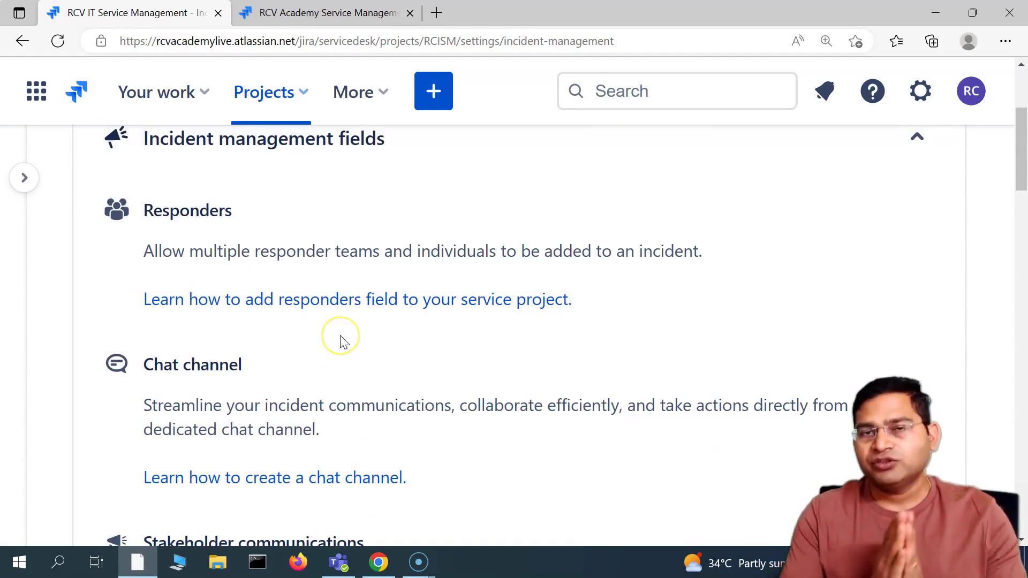